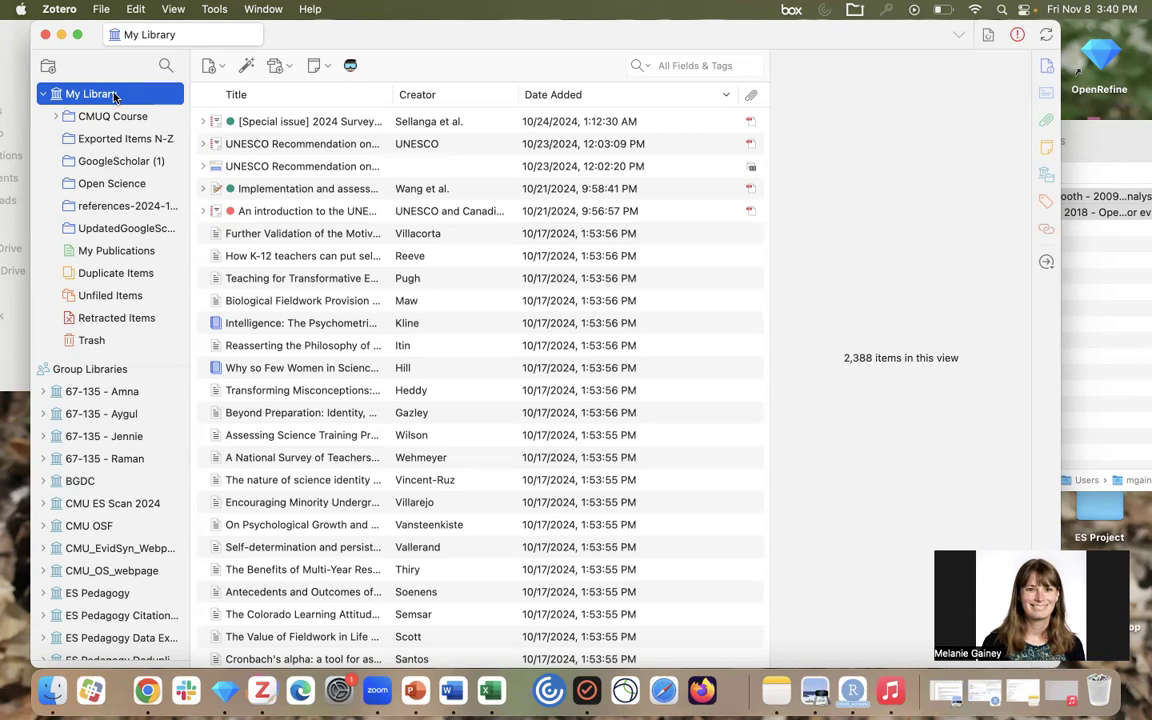
Create a new collection named Neuroscience in My Library
right_click(115, 97)
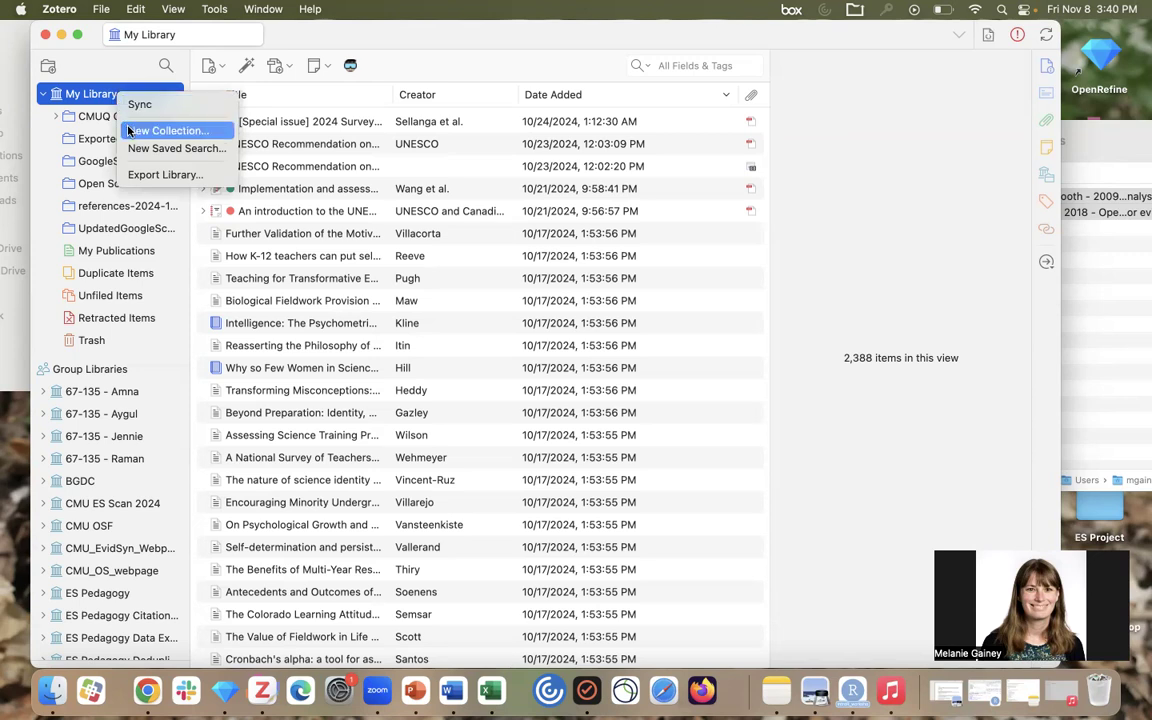
click(128, 131)
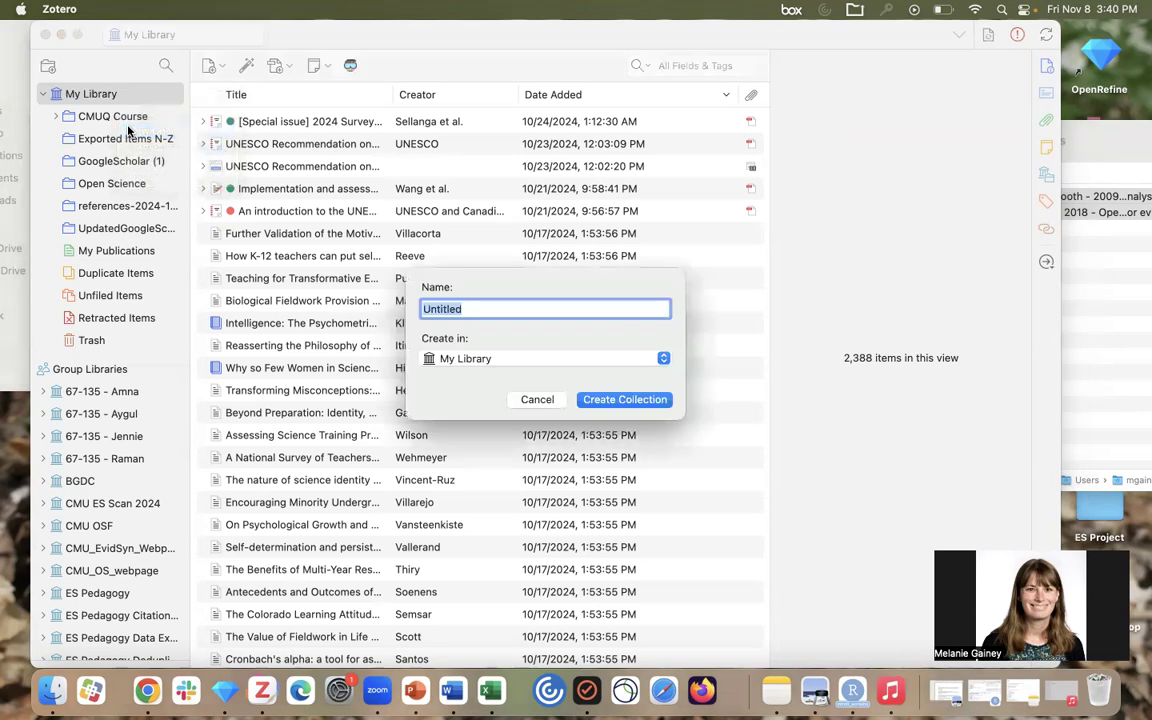
text(Neuroscience)
key(Return)
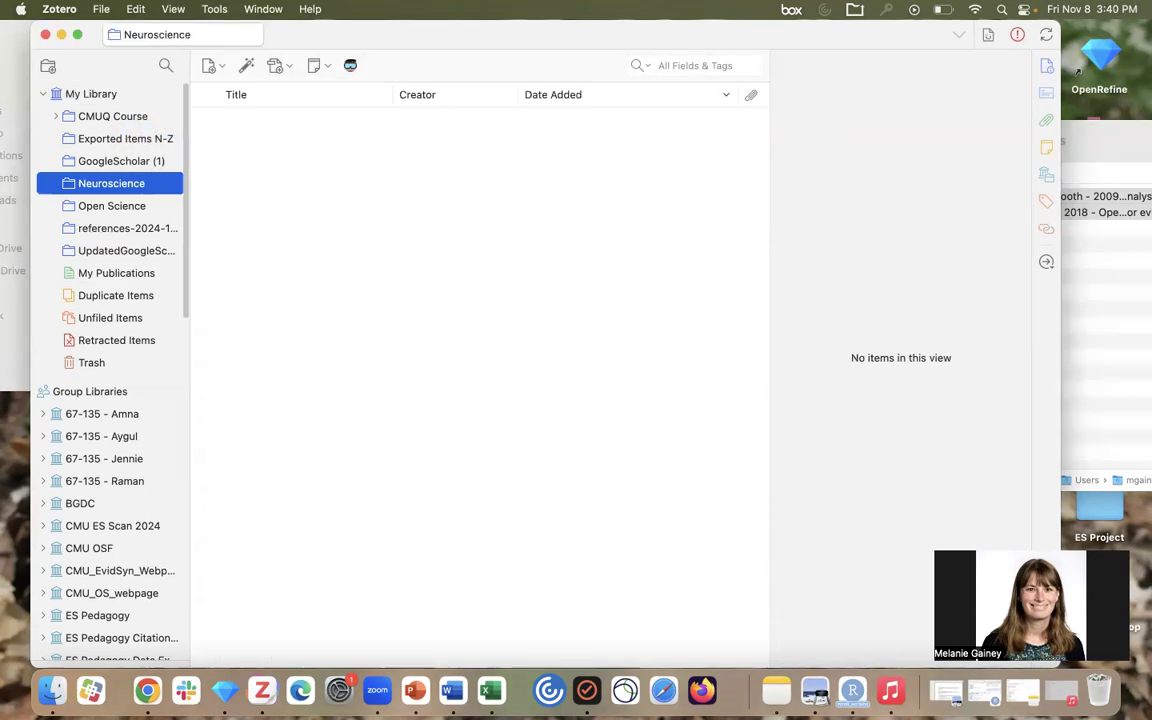
Look over the File menu's collection commands, then collapse the Eureka Project group library
click(100, 10)
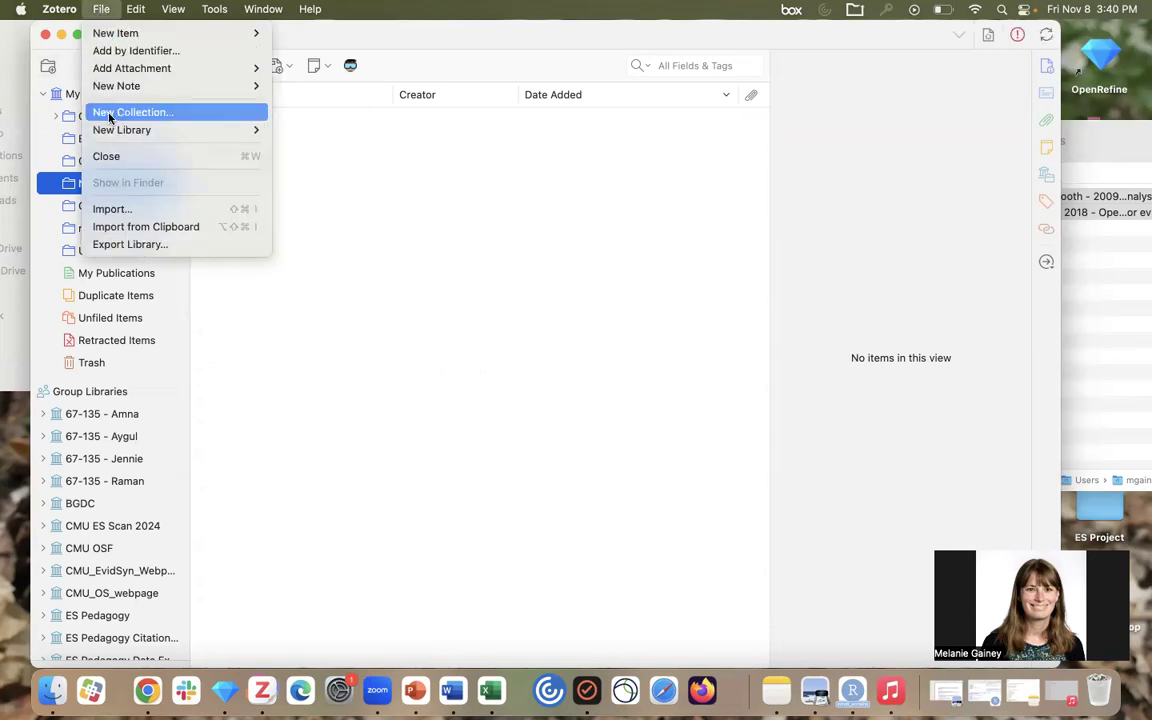
click(37, 116)
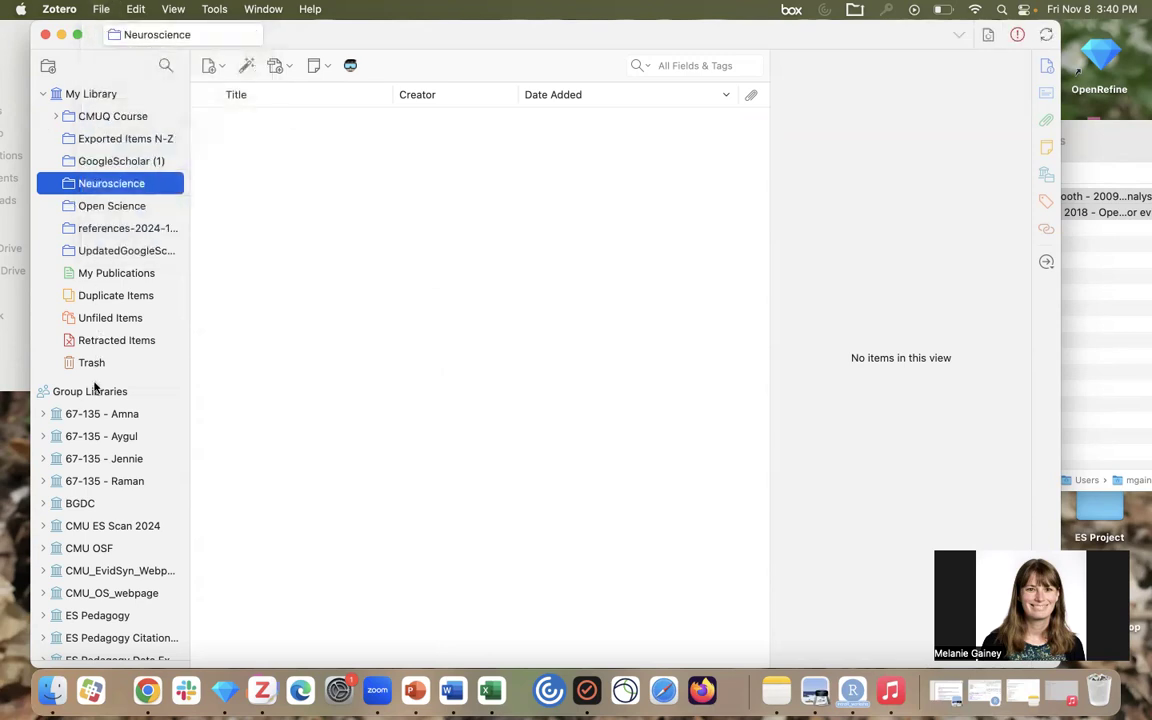
scroll(92, 390, down, 1)
scroll(95, 393, down, 6)
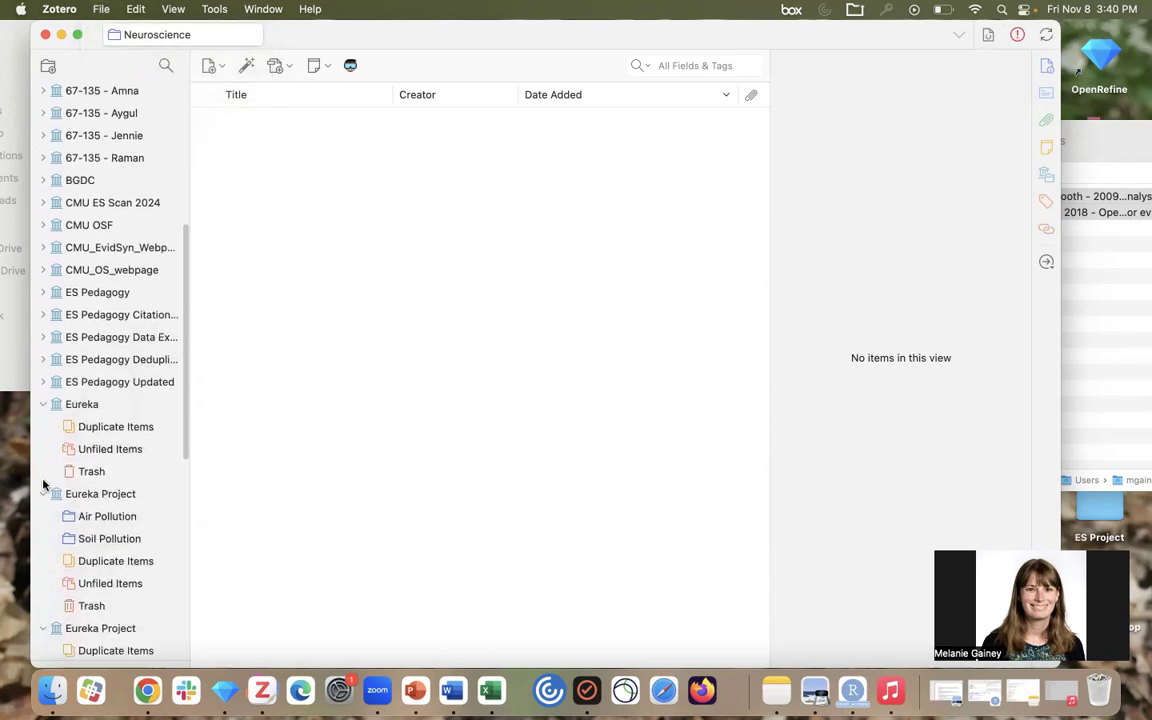
click(43, 405)
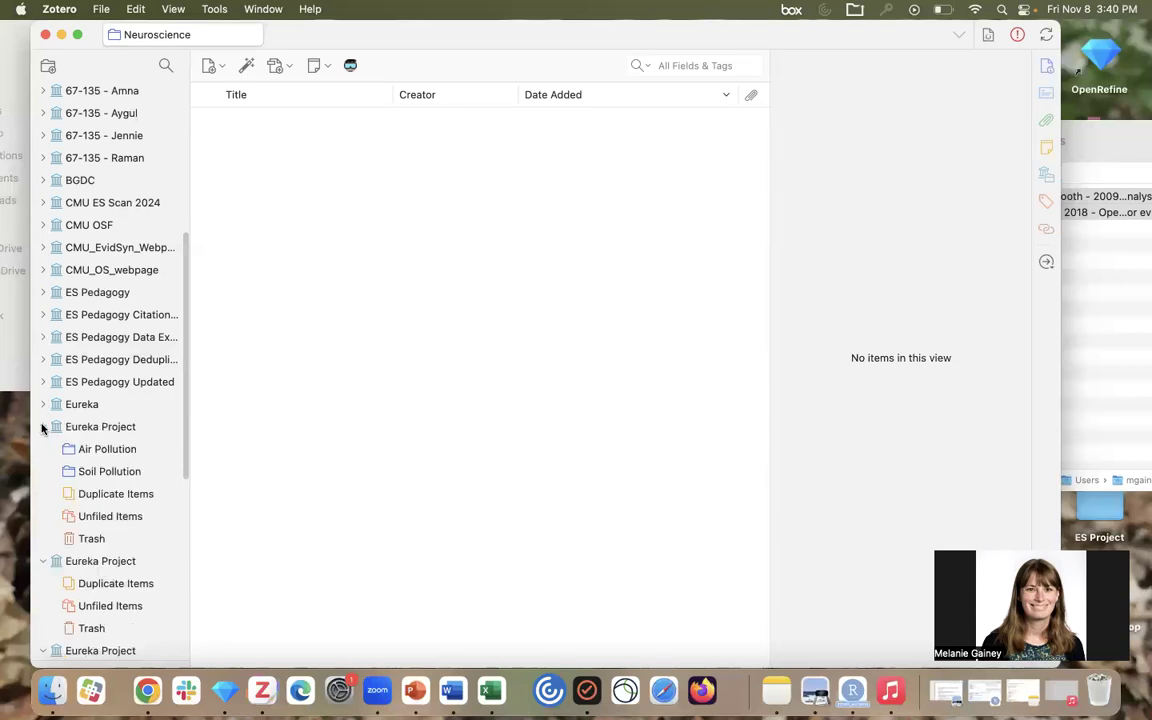
right_click(93, 430)
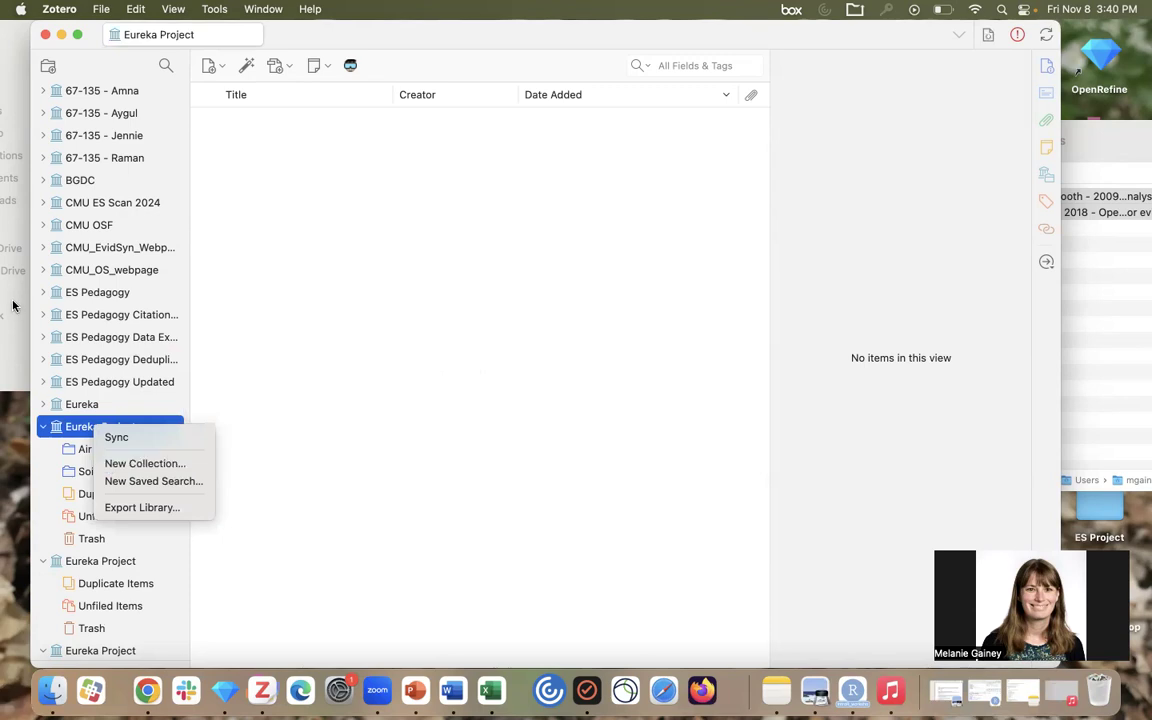
scroll(33, 305, up, 10)
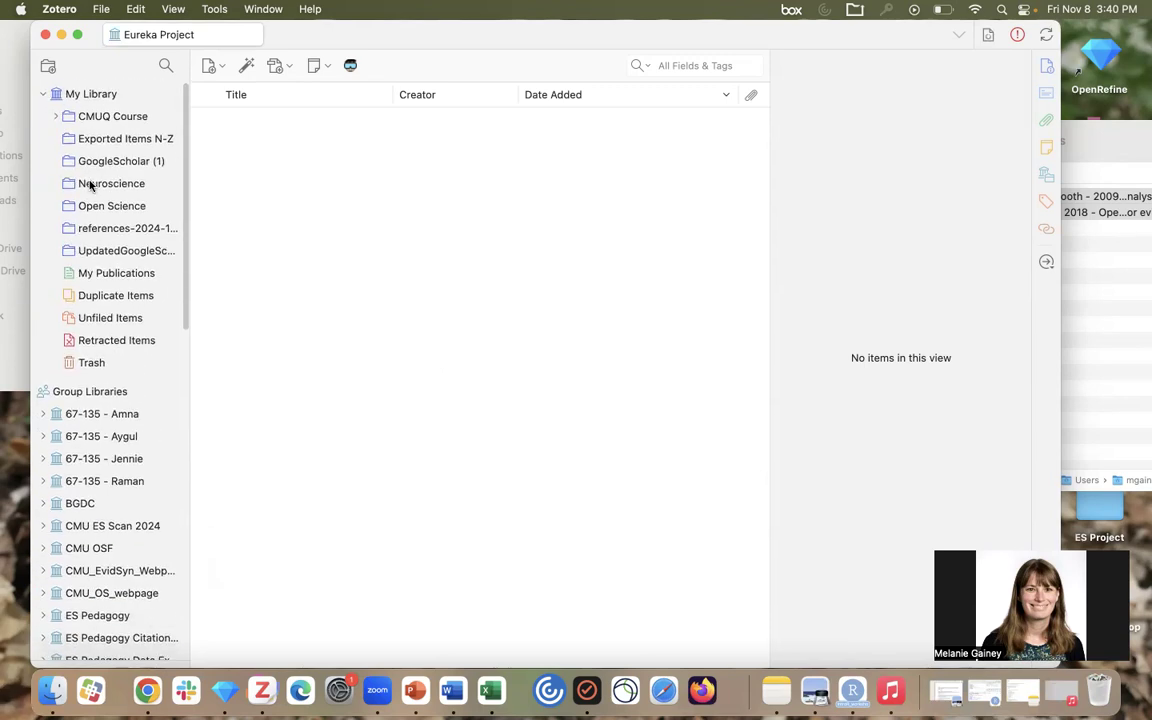
Add an Inhibitory Circuits subcollection inside Neuroscience, correcting a mistyped name
click(90, 185)
right_click(90, 184)
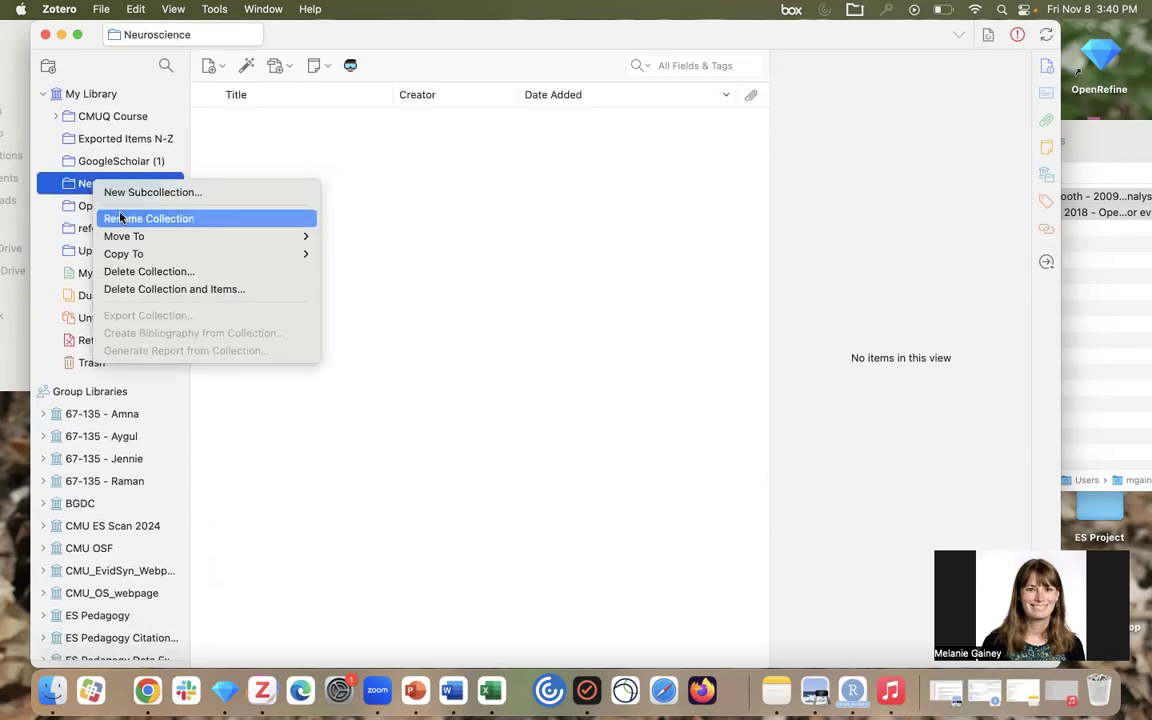
click(115, 196)
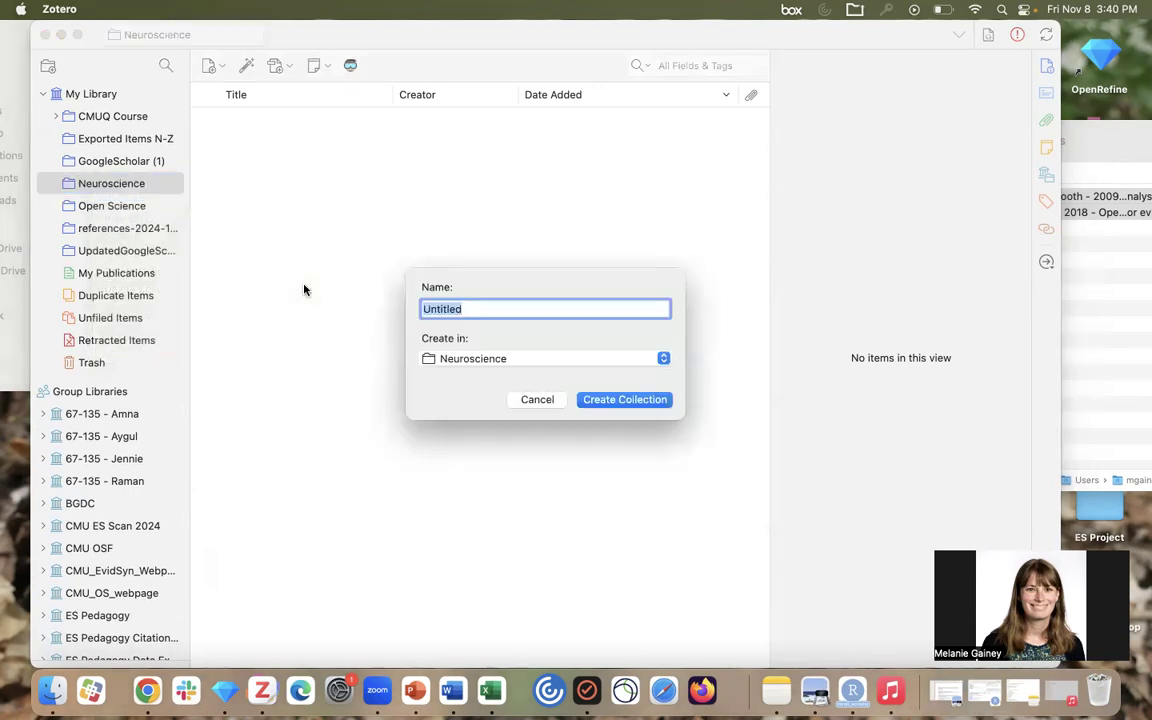
text(Artif)
key(BackSpace)
key(BackSpace)
key(BackSpace)
key(BackSpace)
key(BackSpace)
text(Inhibitory Circuits)
key(Return)
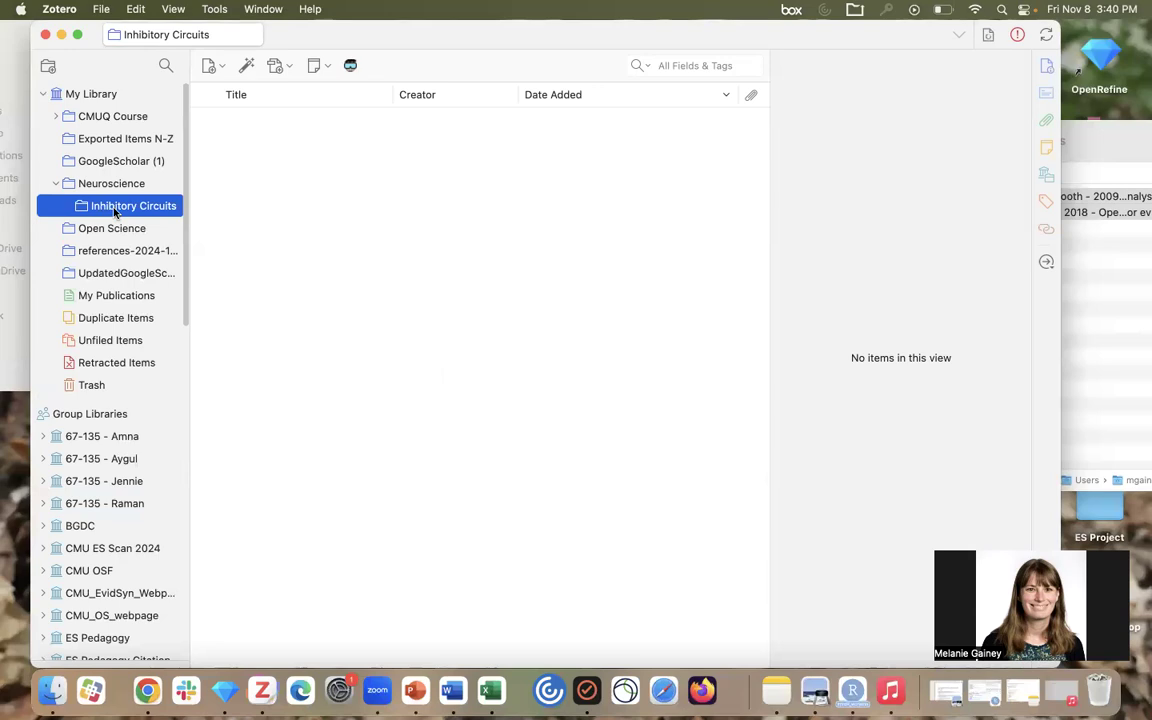
Create an S1 subcollection inside Inhibitory Circuits, then reselect Neuroscience
right_click(120, 206)
click(148, 221)
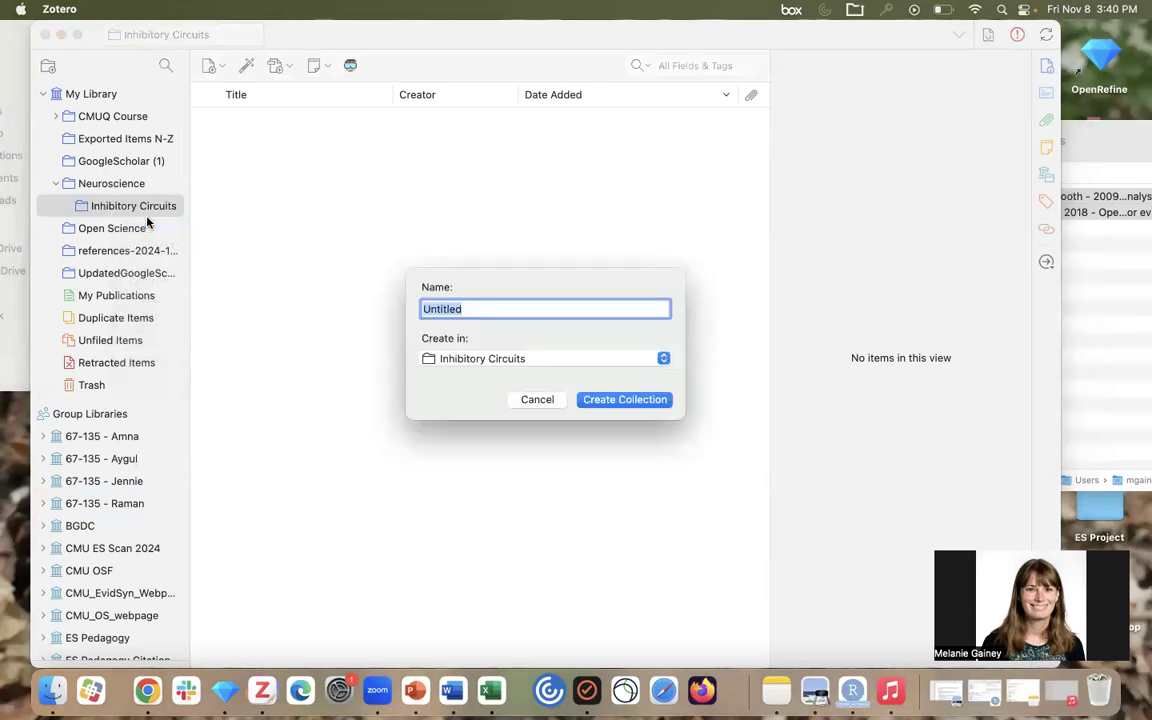
text(S1)
key(Return)
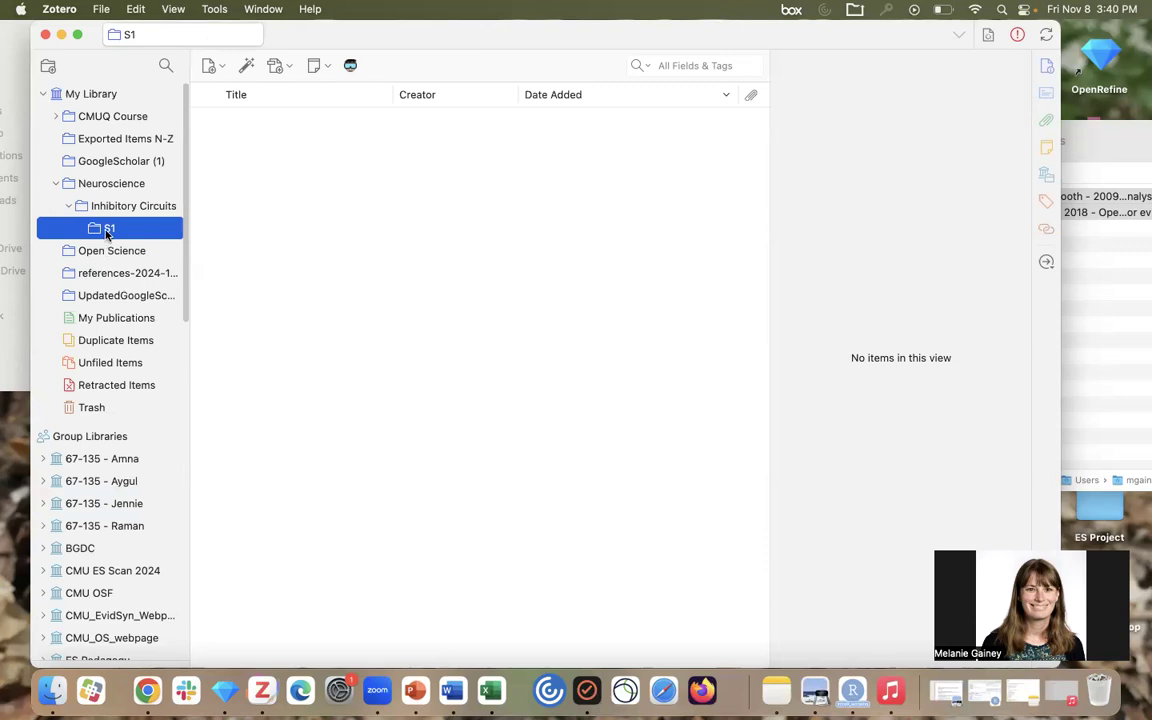
click(98, 188)
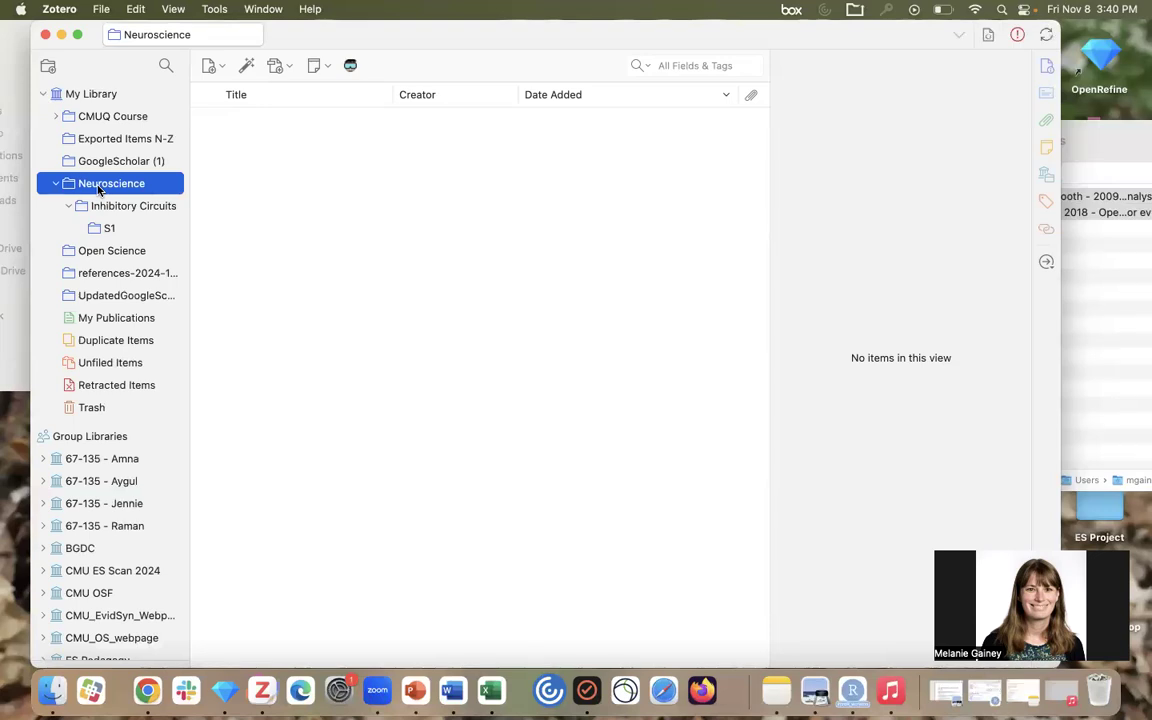
Check Unfiled Items, then return to the empty Neuroscience collection
click(94, 365)
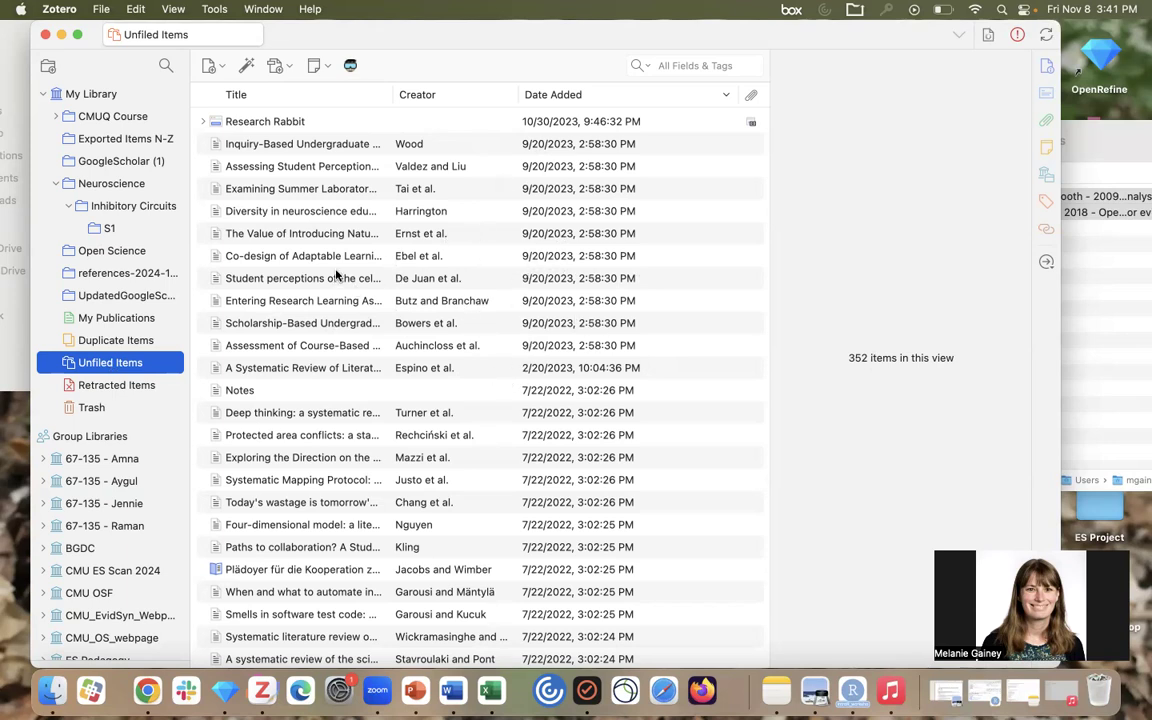
click(112, 185)
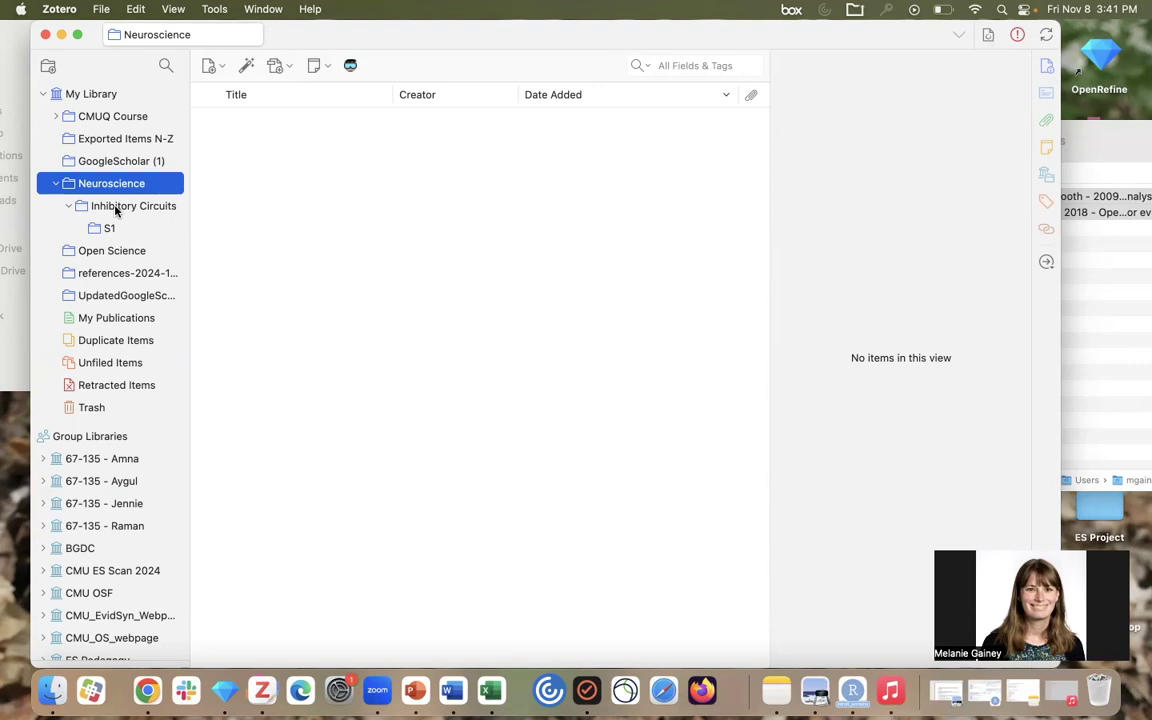
Drag both review PDFs from Finder into Inhibitory Circuits and close the metadata retrieval report
click(116, 208)
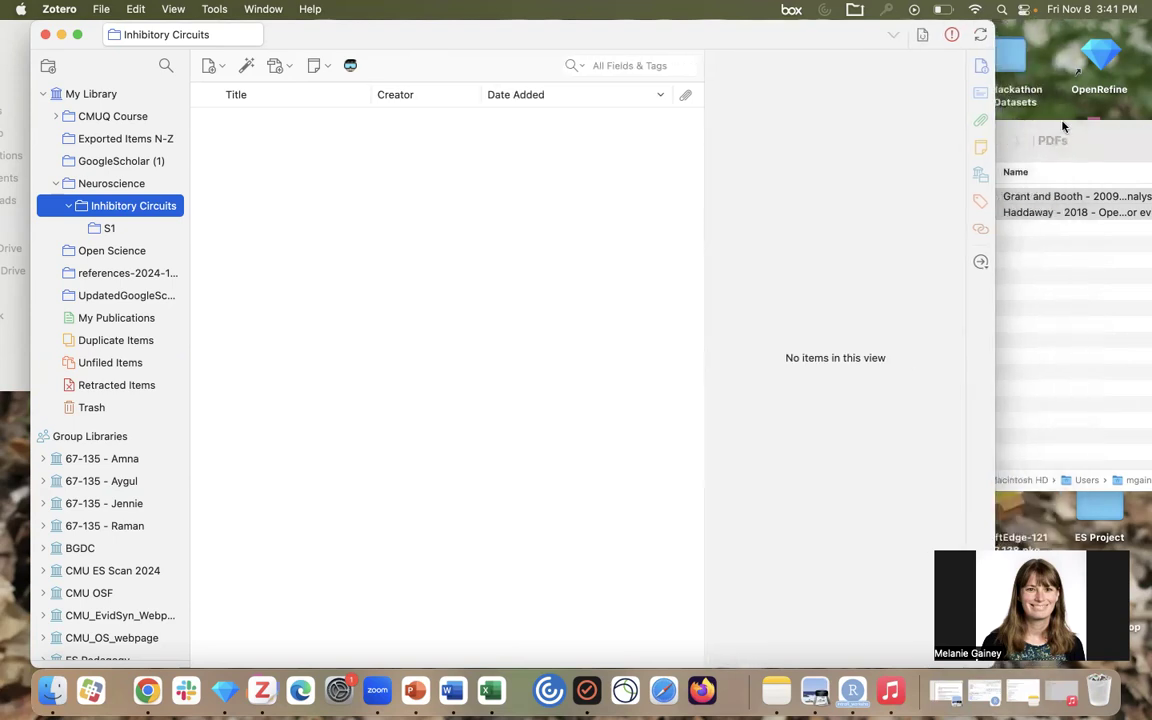
click(995, 128)
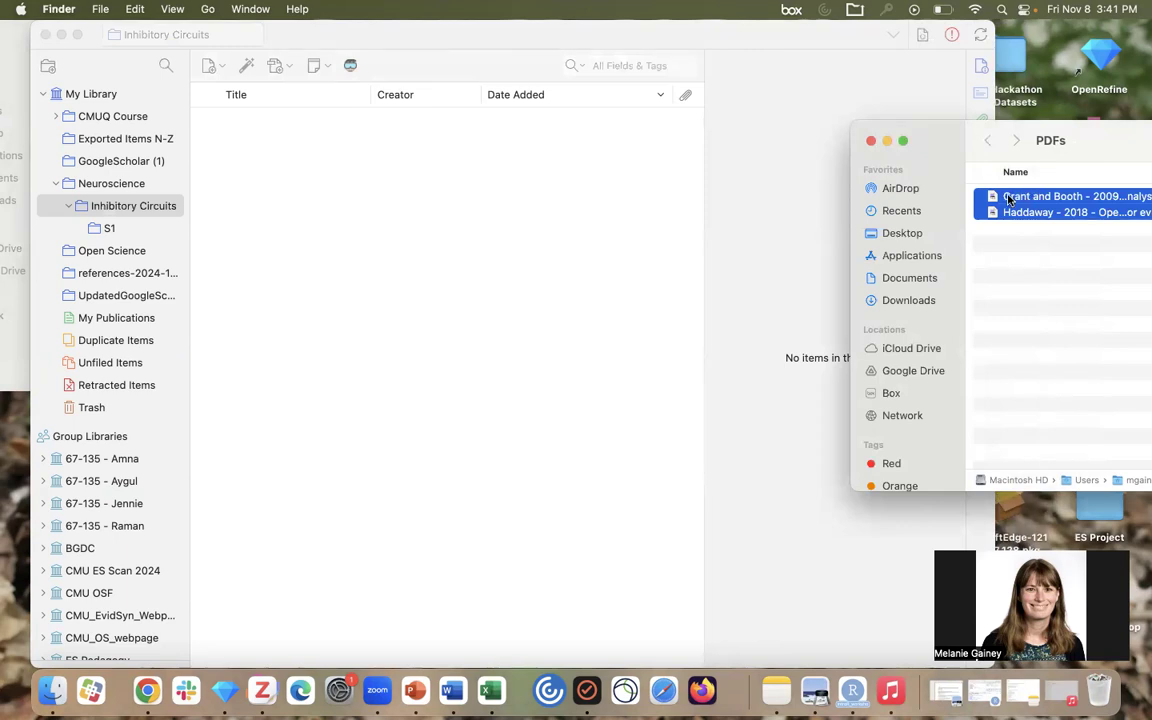
drag(1027, 198, 104, 206)
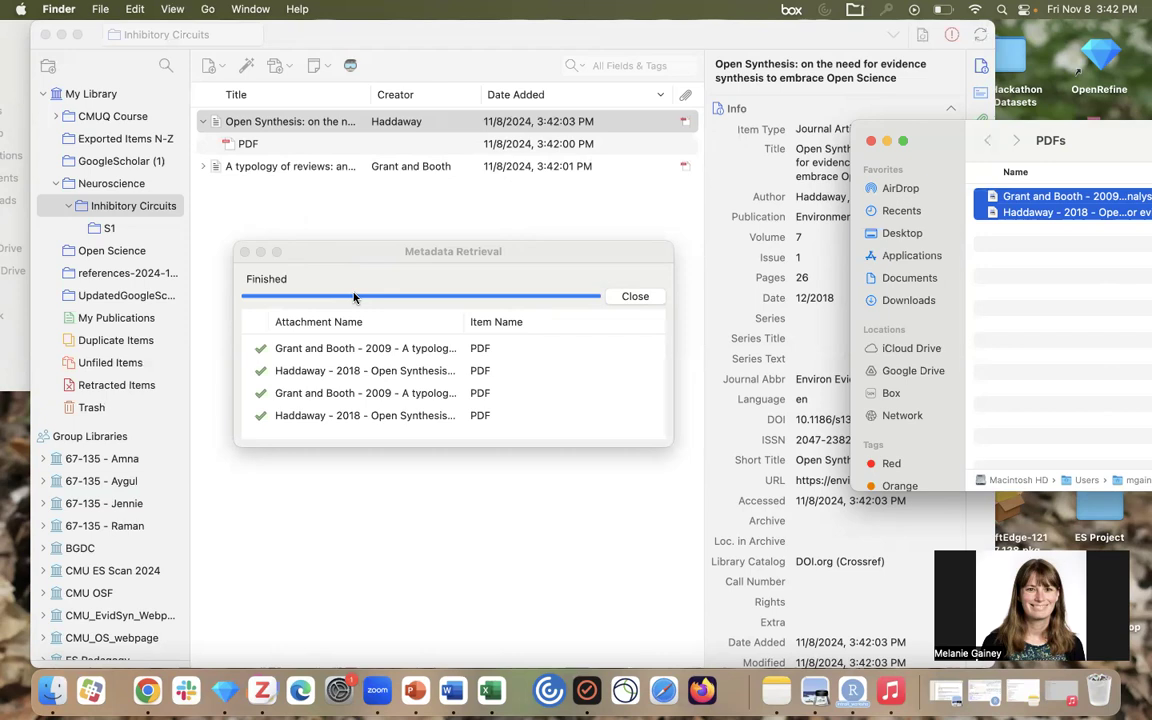
click(245, 252)
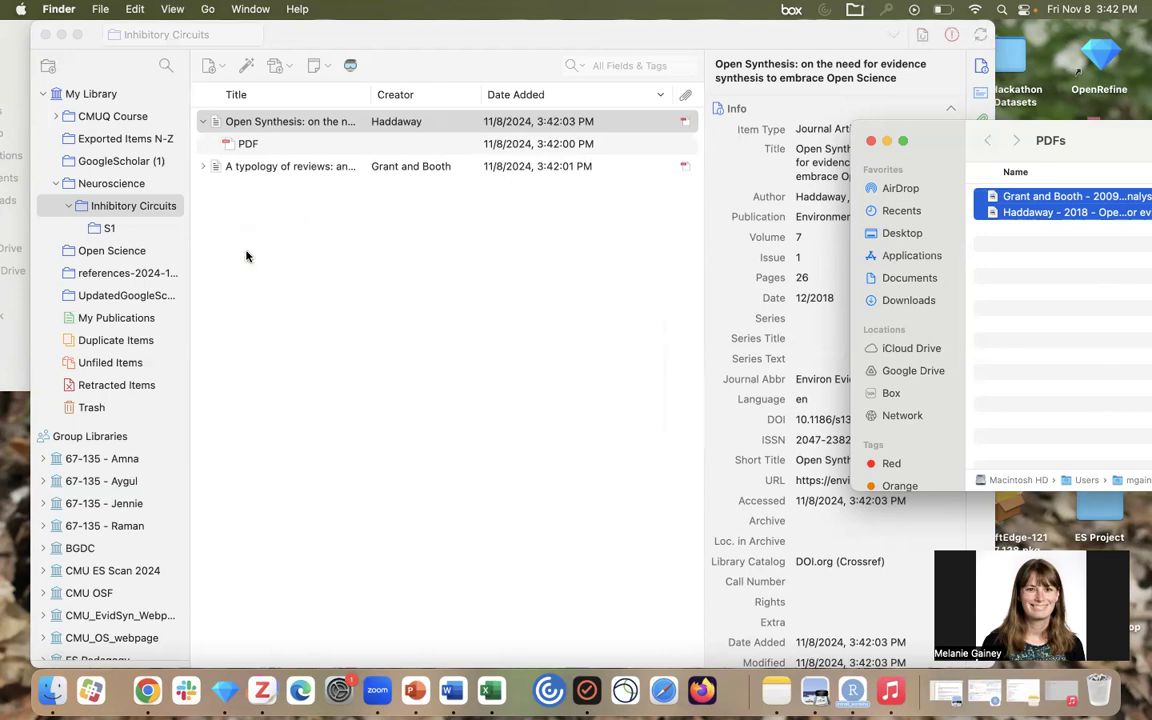
click(419, 333)
key(Left)
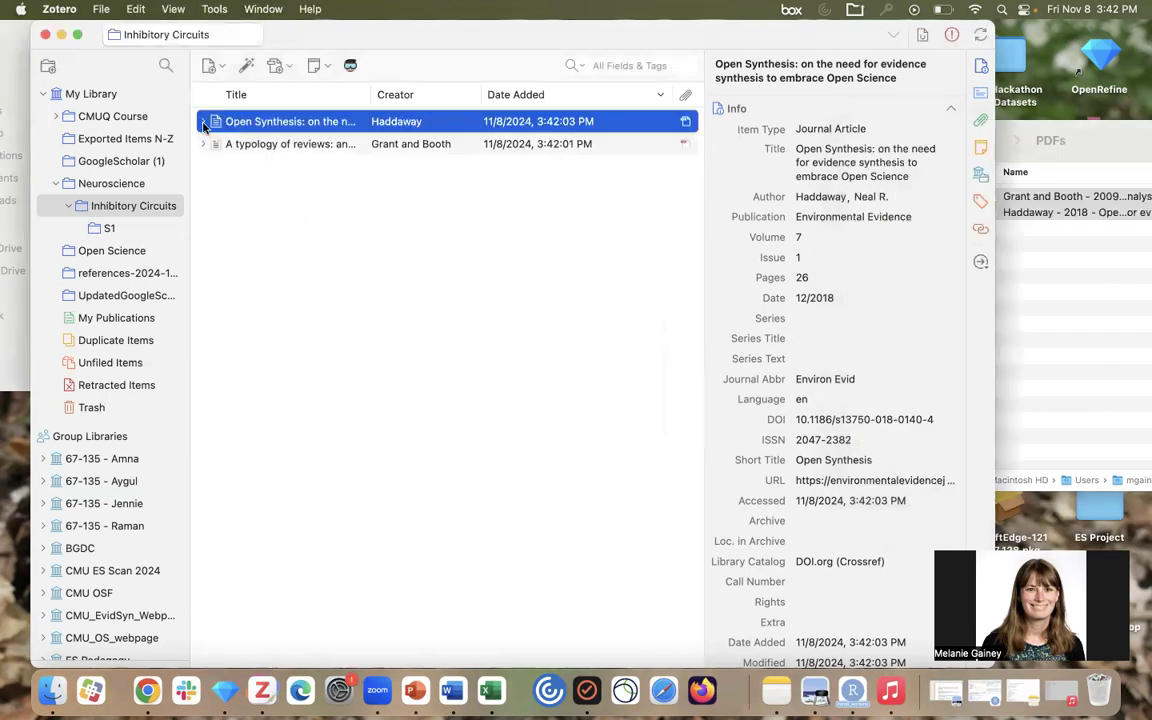
Save PubMed's first result, the Role of Inhibitory Interneurons review, to Inhibitory Circuits and verify it
click(147, 690)
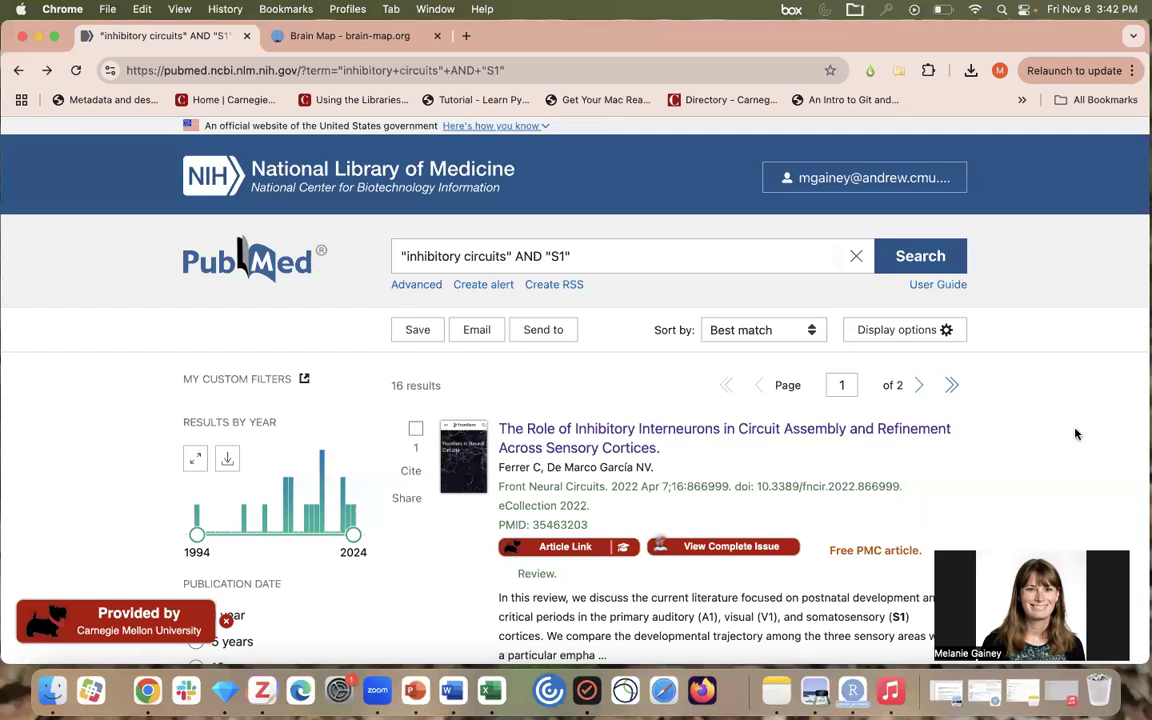
click(878, 437)
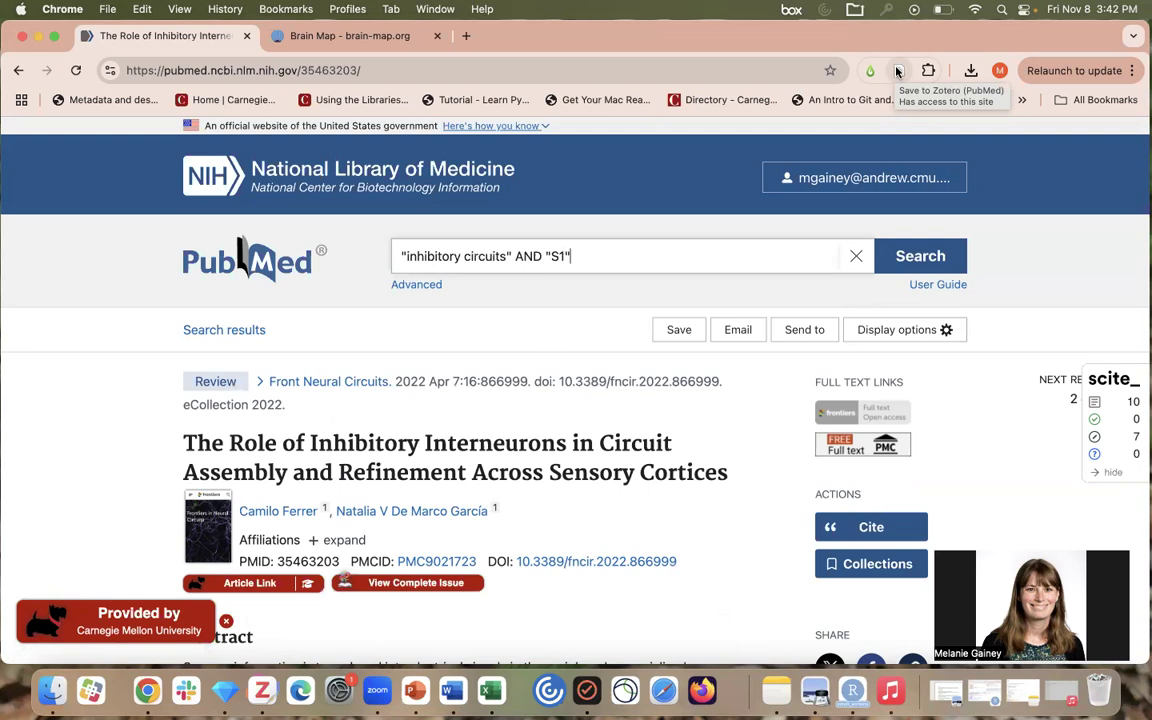
click(898, 71)
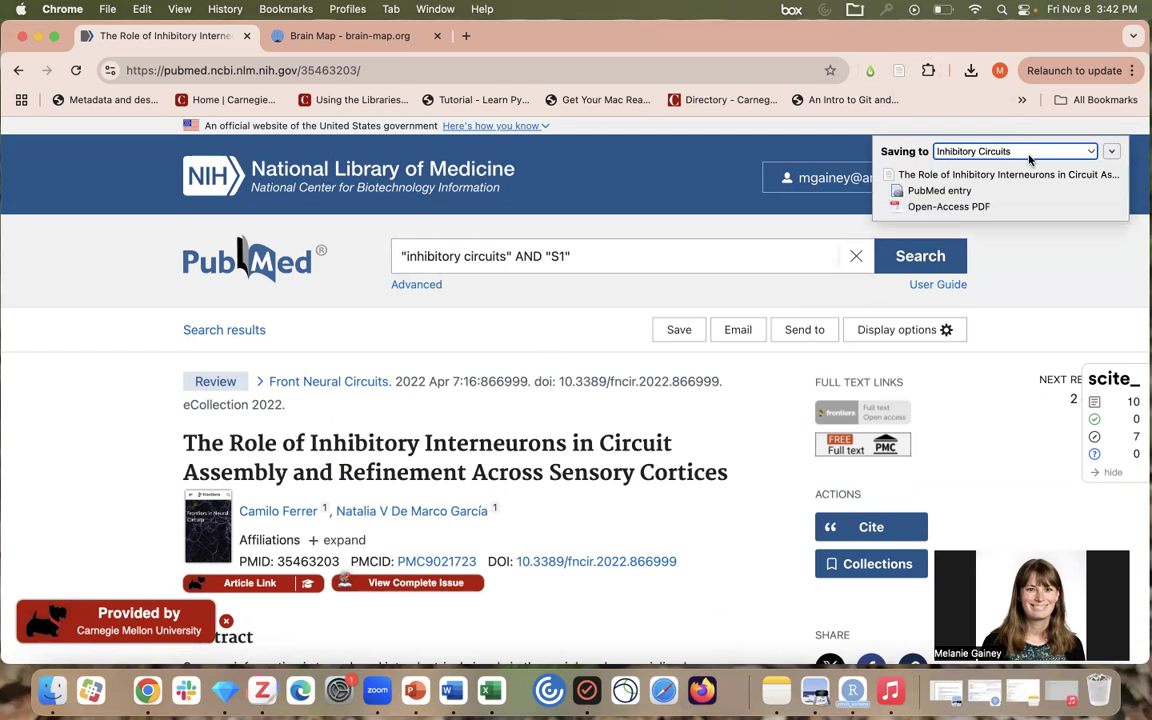
click(1092, 154)
click(890, 158)
click(262, 691)
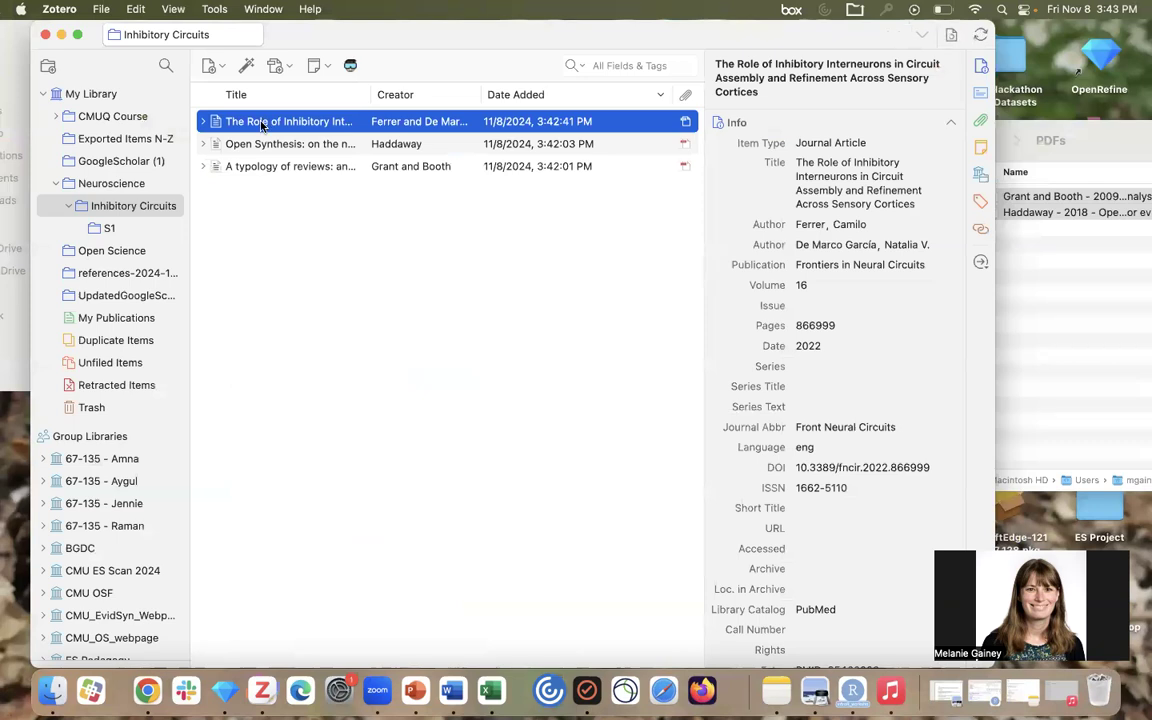
click(149, 692)
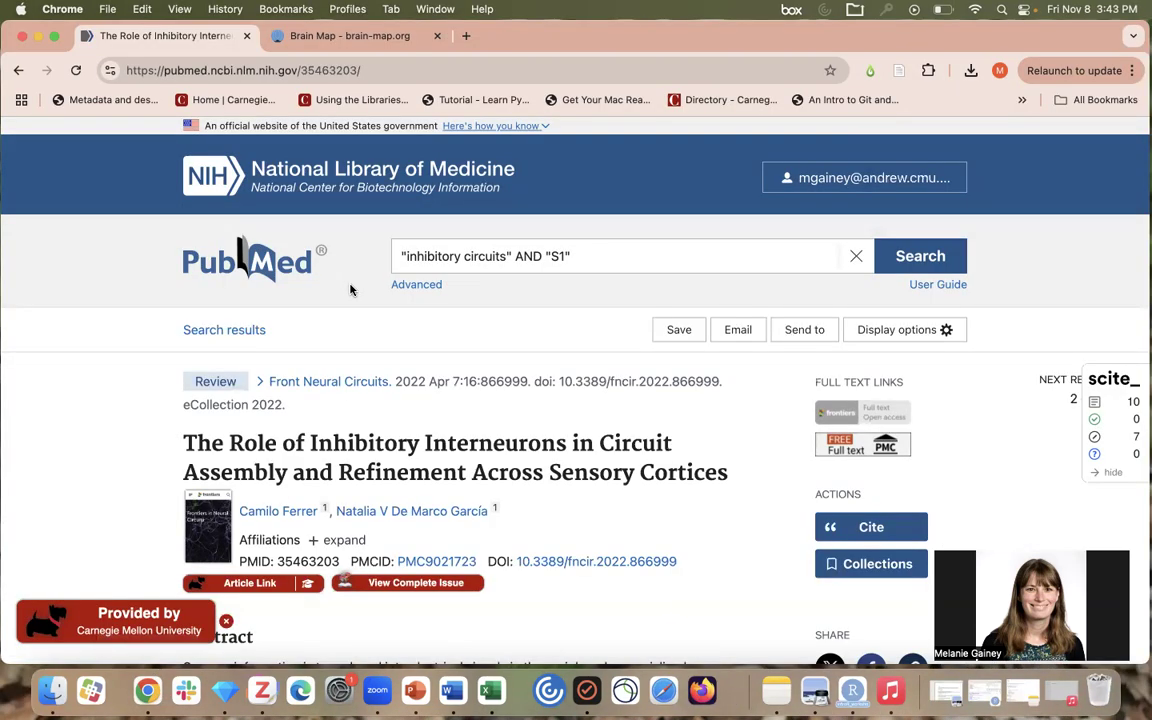
Save all ten results on the PubMed results page to Inhibitory Circuits
click(19, 70)
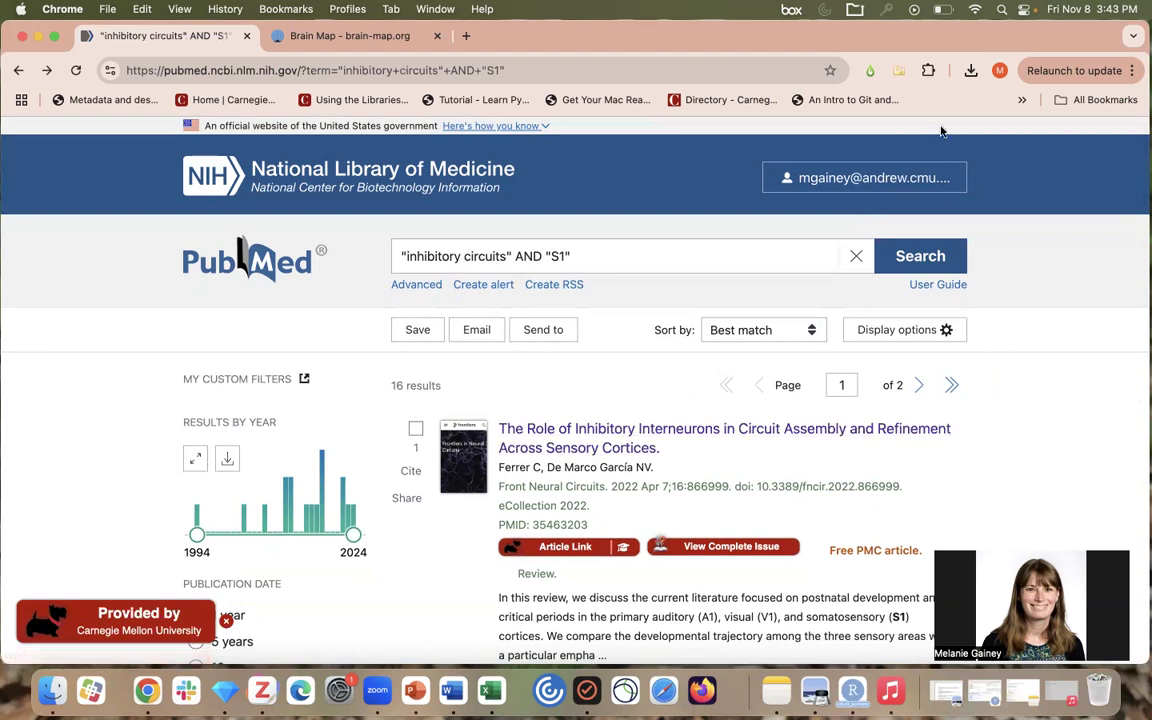
click(898, 72)
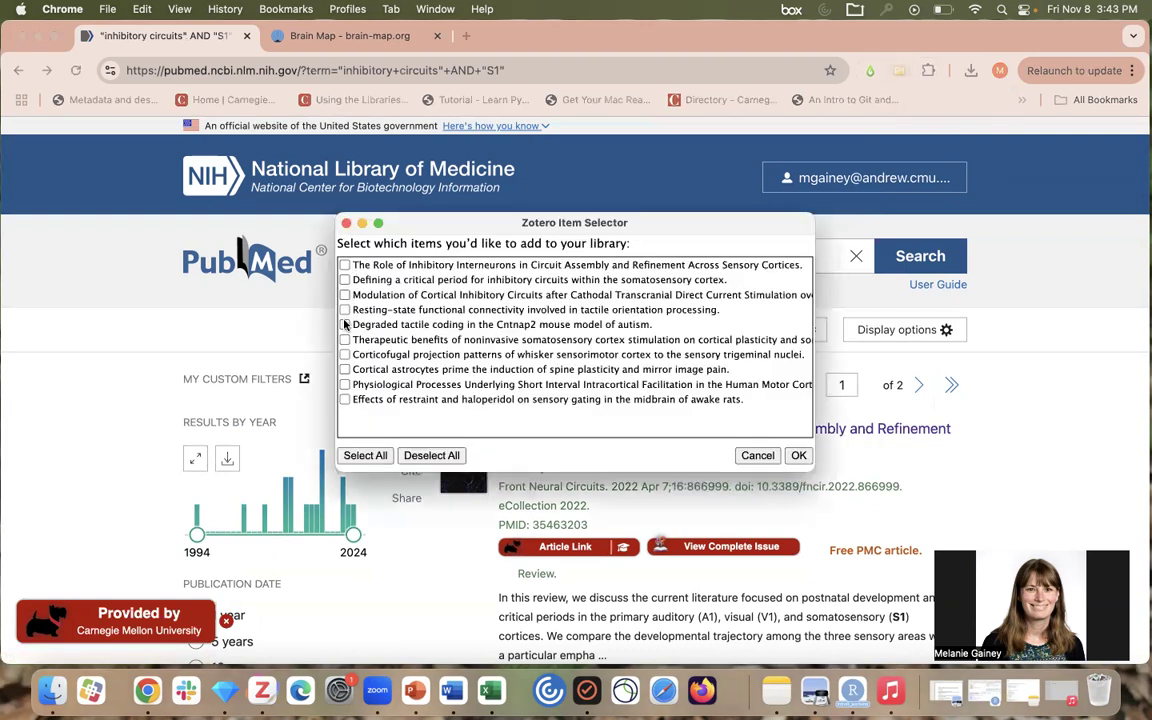
click(366, 458)
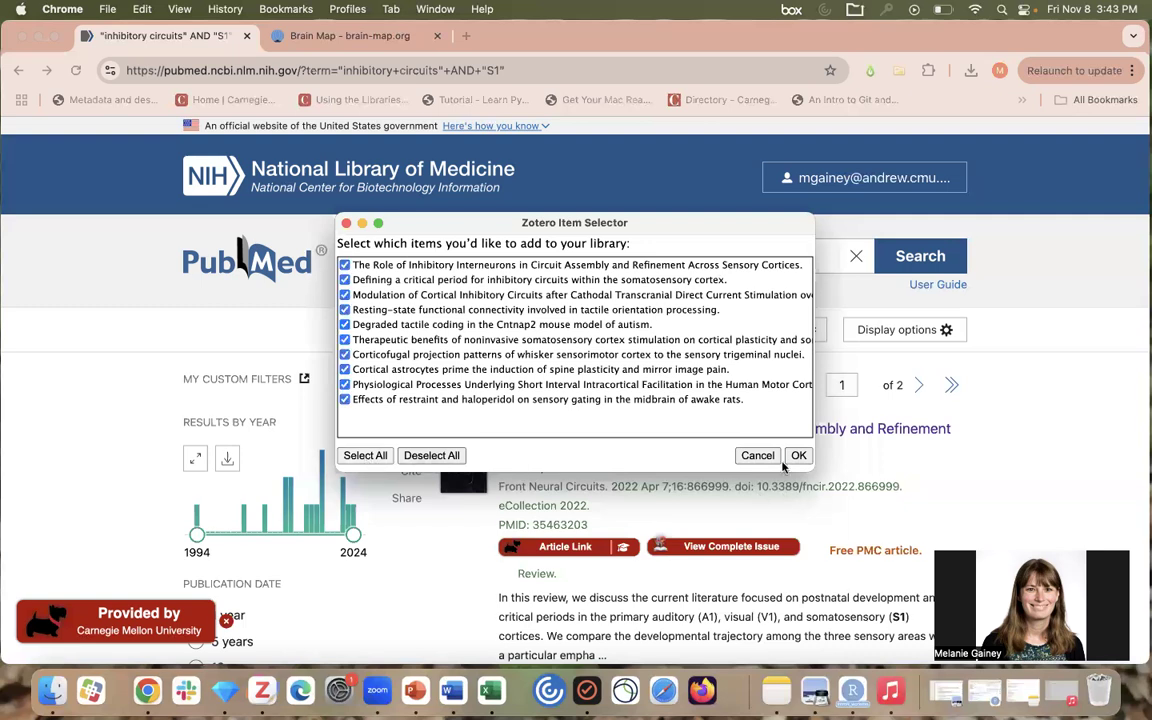
click(798, 456)
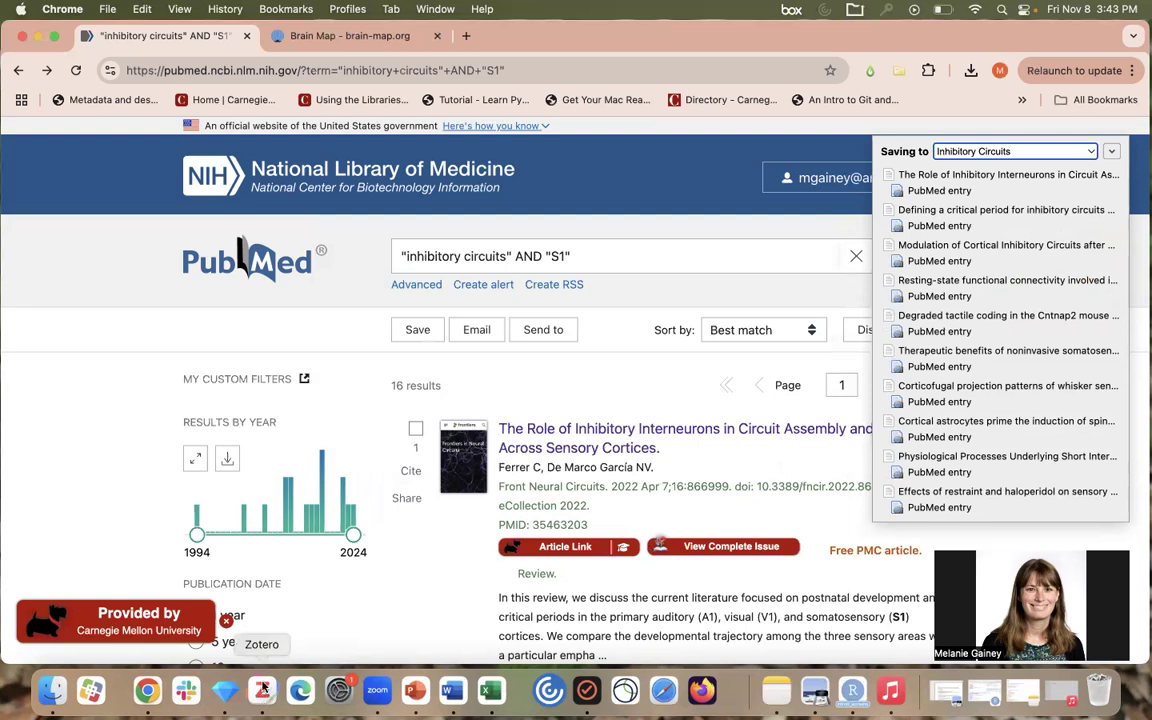
Save the Allen Brain Map portal page with a snapshot to Inhibitory Circuits
click(308, 36)
mouse_move(409, 148)
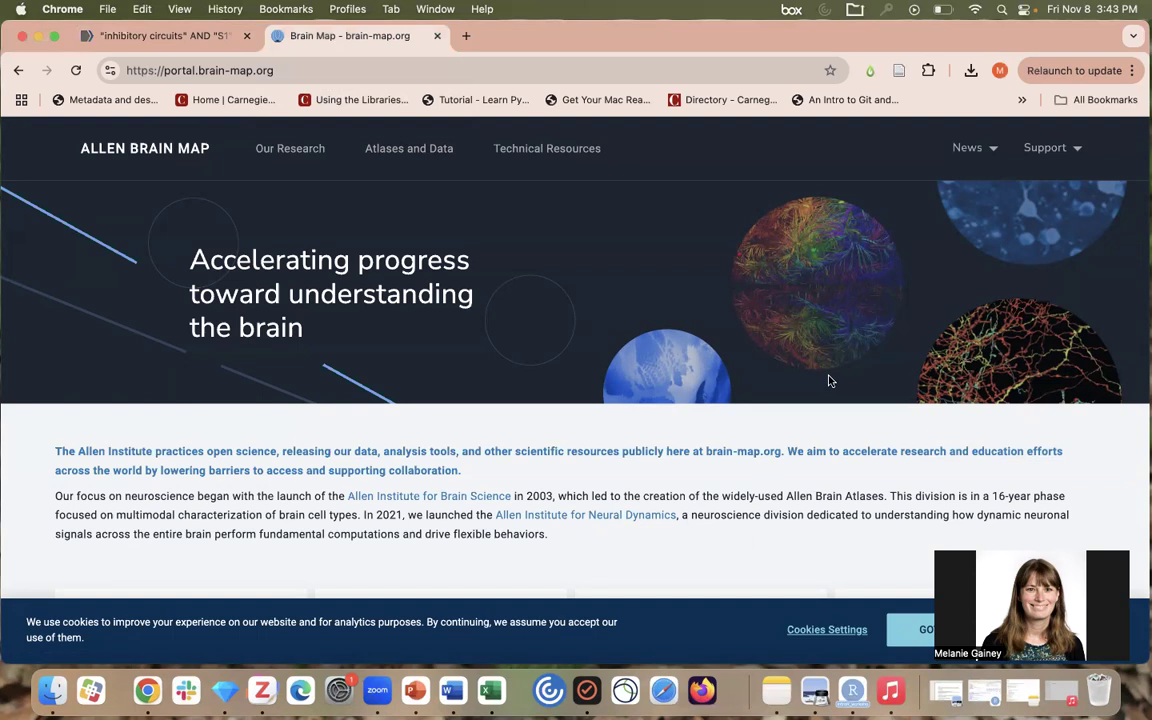
click(900, 71)
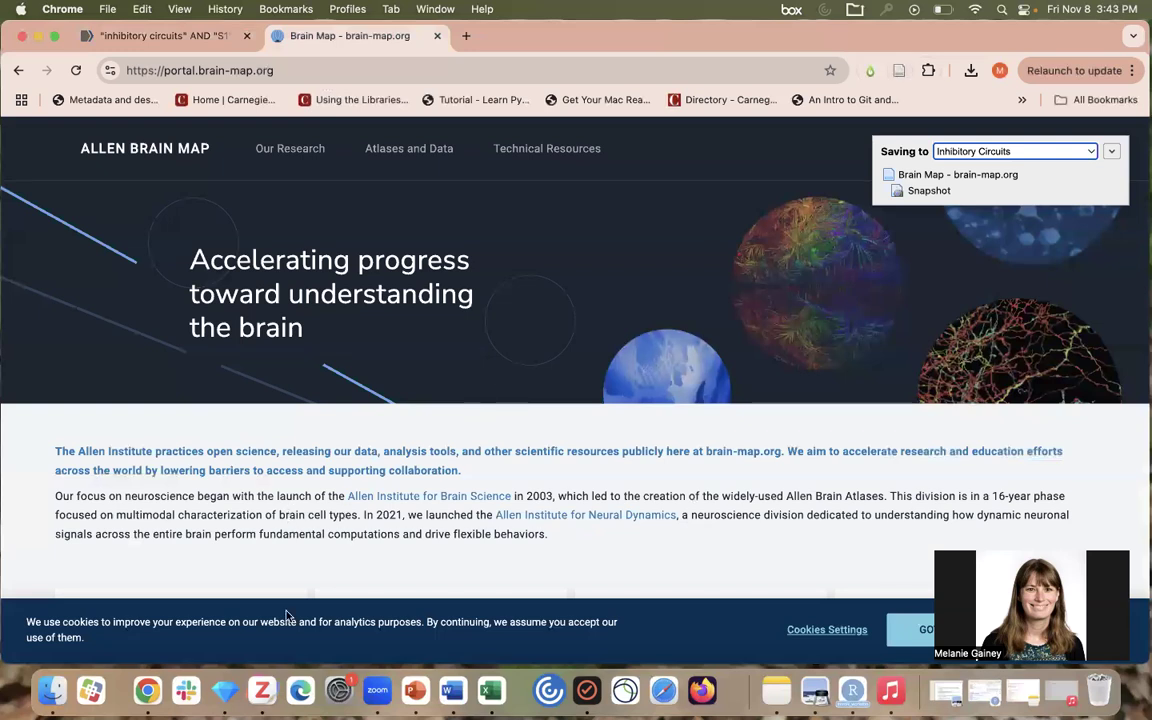
Reselect Inhibitory Circuits to refresh it and confirm it lists 13 items
click(264, 691)
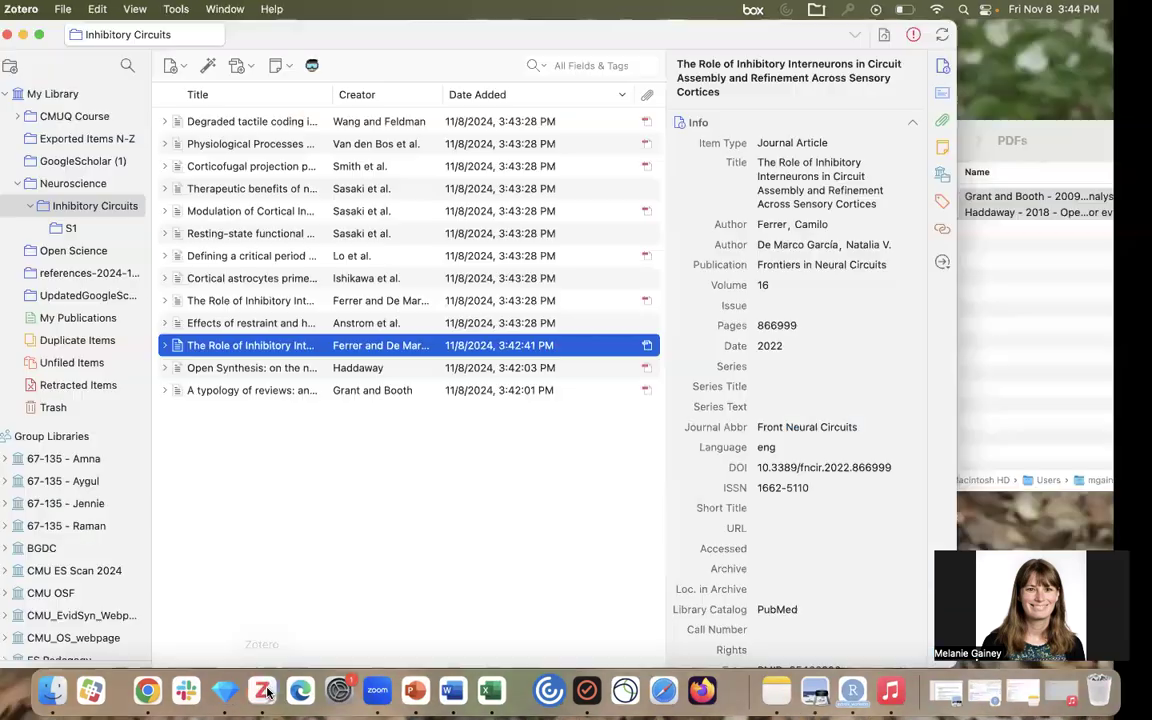
click(116, 184)
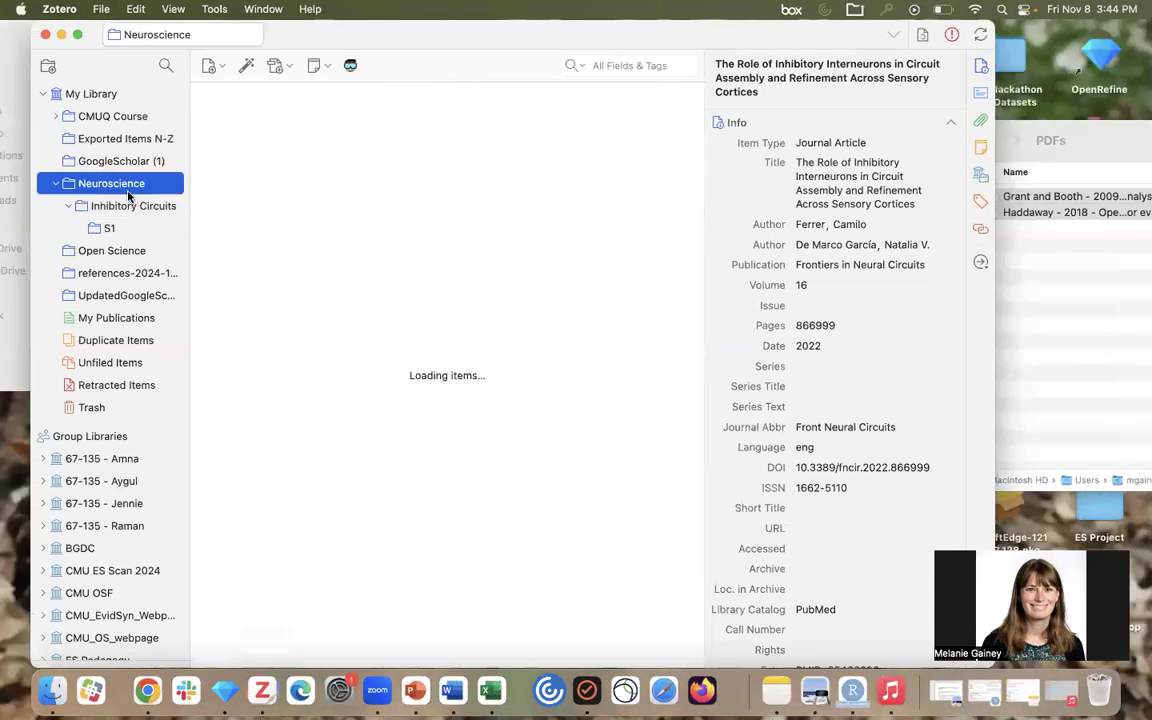
click(127, 207)
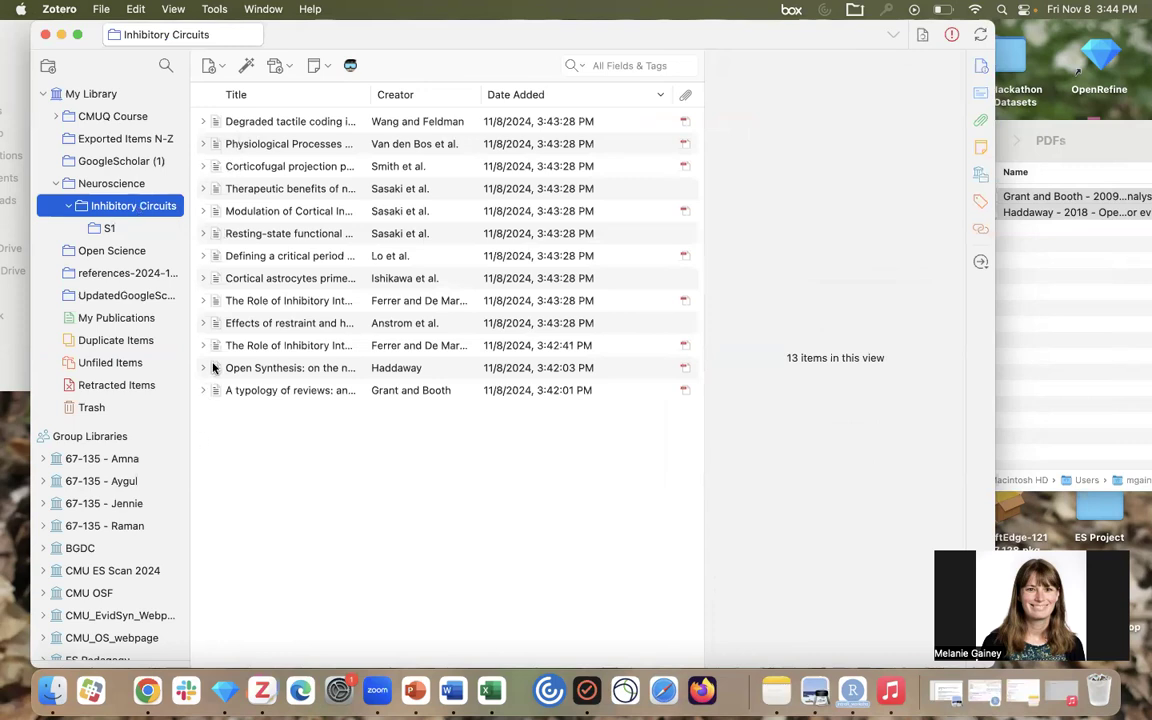
click(237, 424)
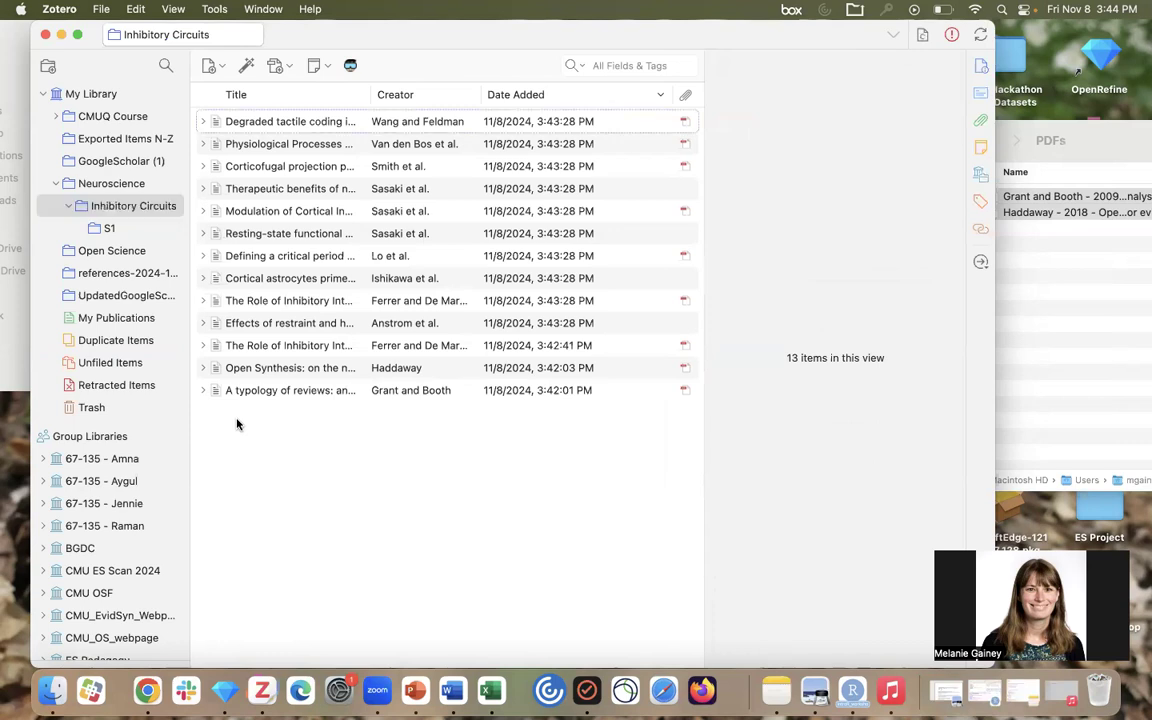
Read the Degraded tactile coding article's Info and Abstract, then select the Physiological Processes article
click(213, 123)
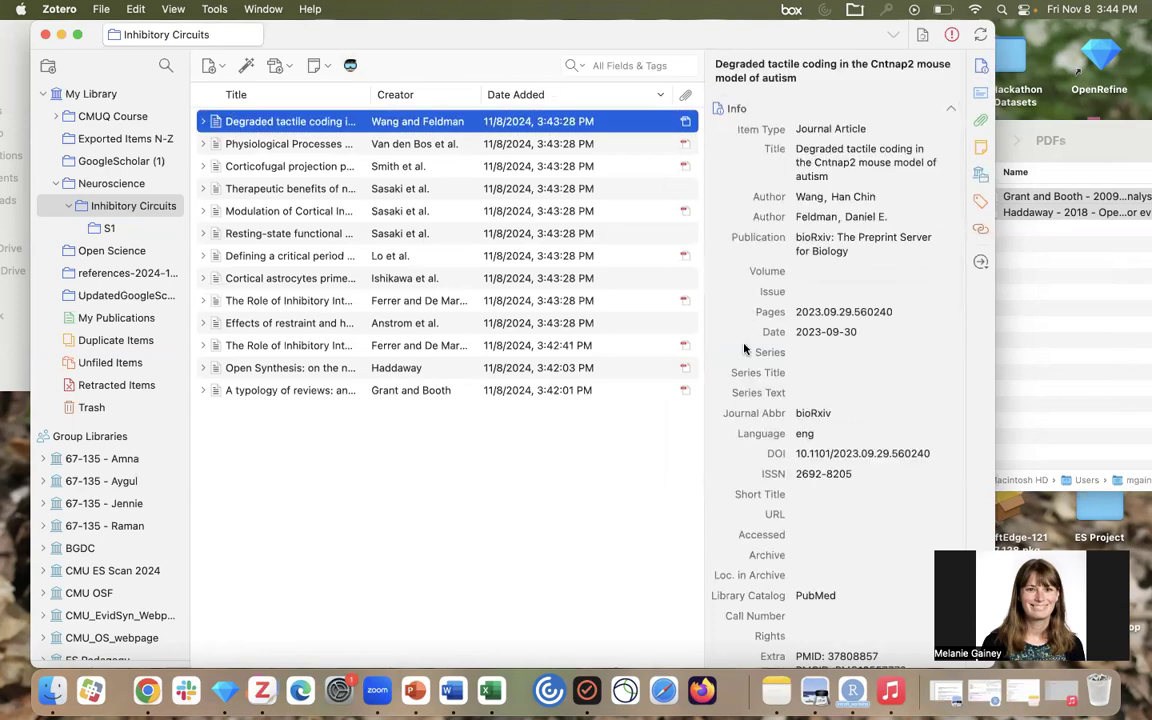
scroll(744, 349, down, 10)
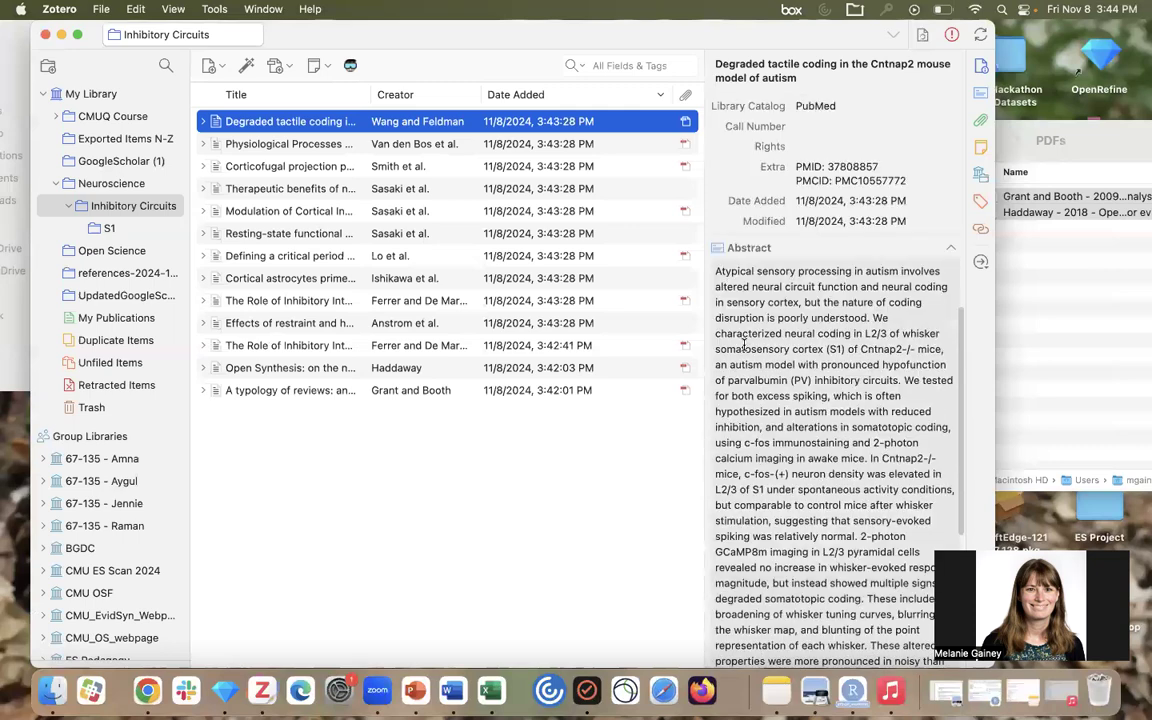
scroll(744, 345, down, 5)
scroll(744, 350, up, 15)
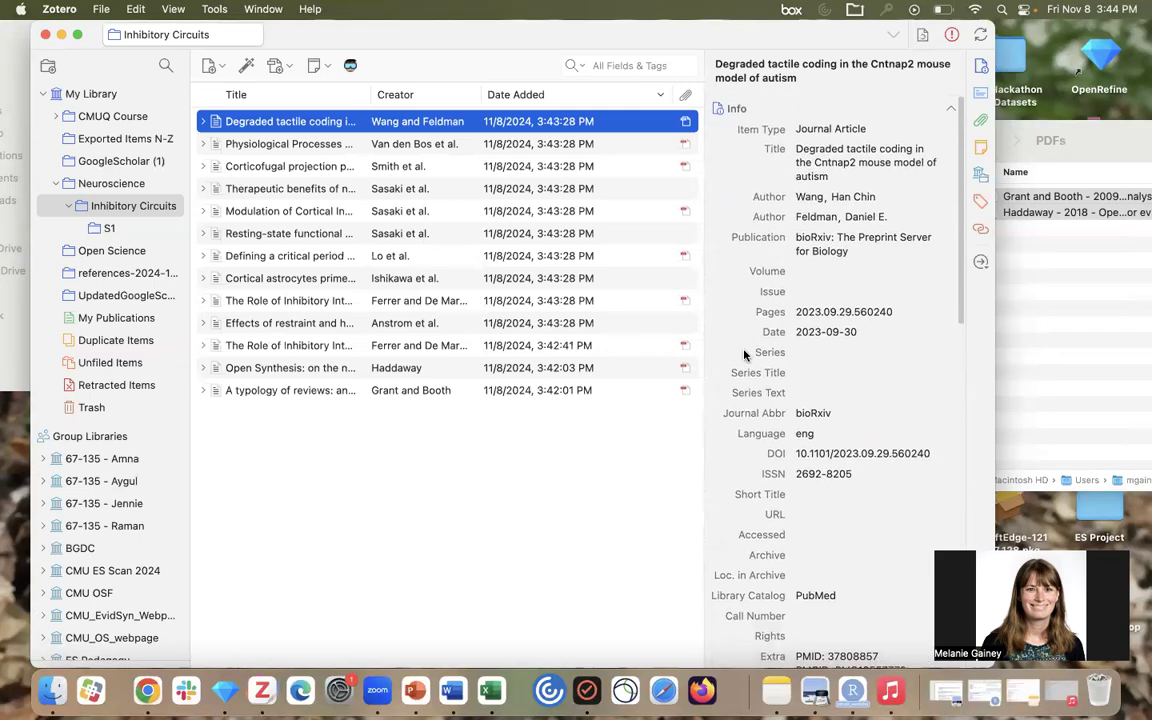
click(276, 141)
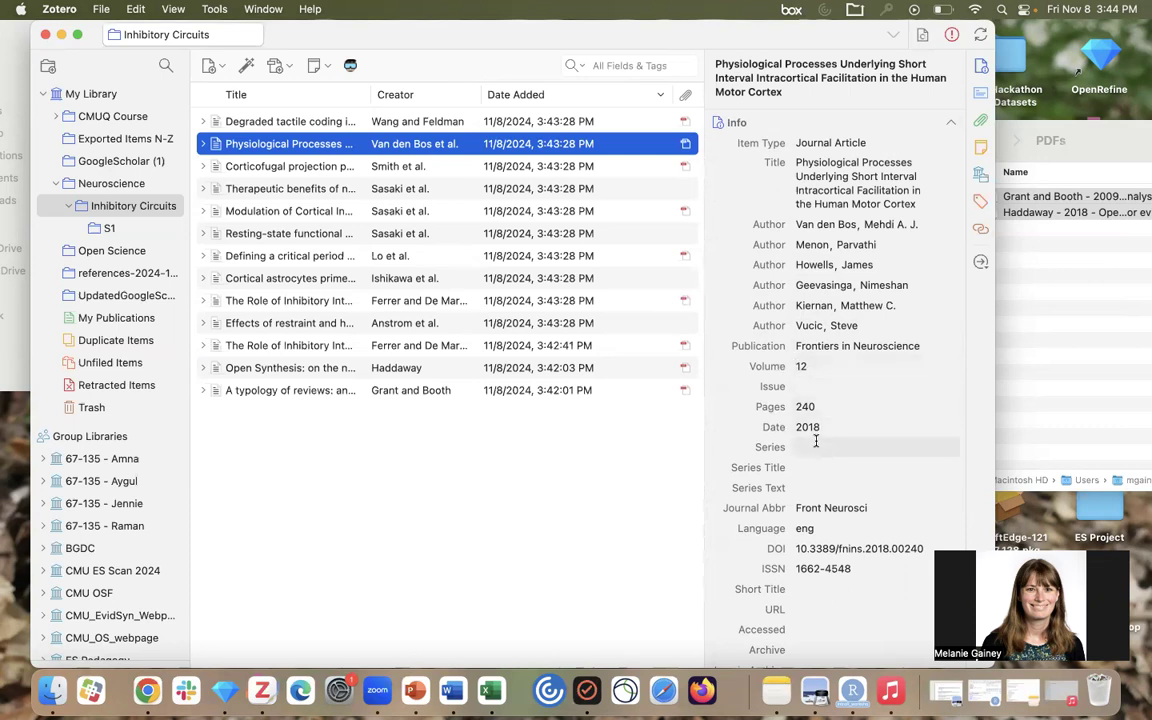
Commit Volume 12 on Physiological Processes and browse articles down to Defining a critical period
click(821, 367)
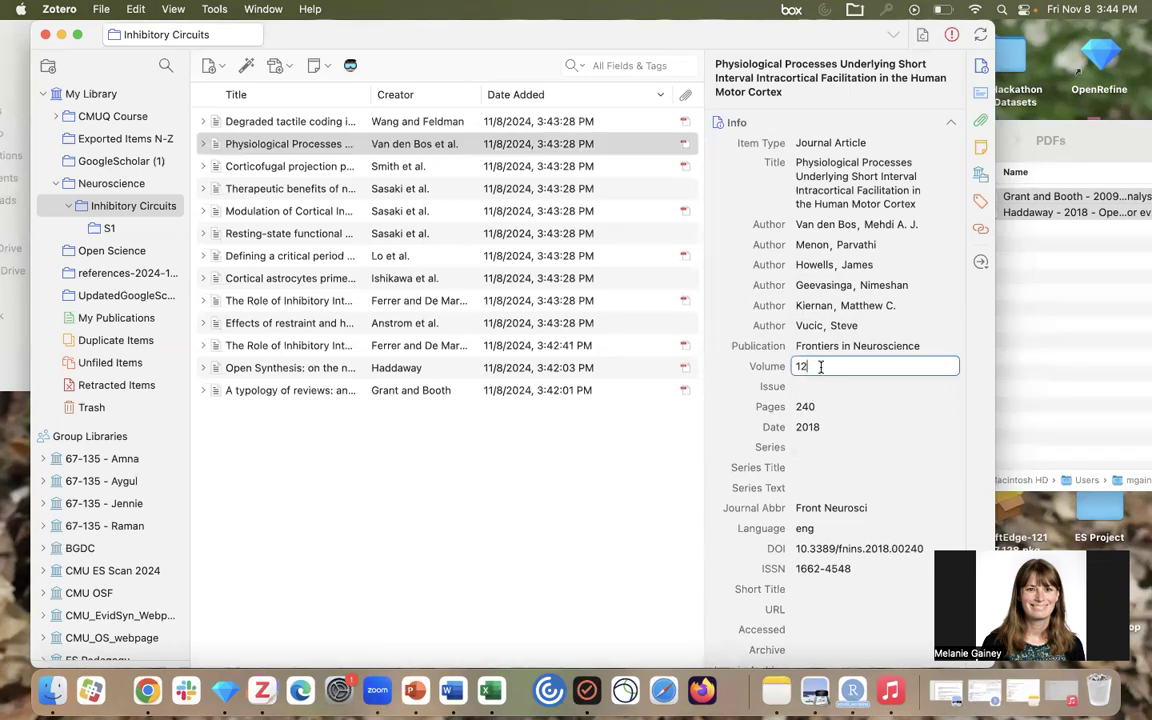
click(725, 366)
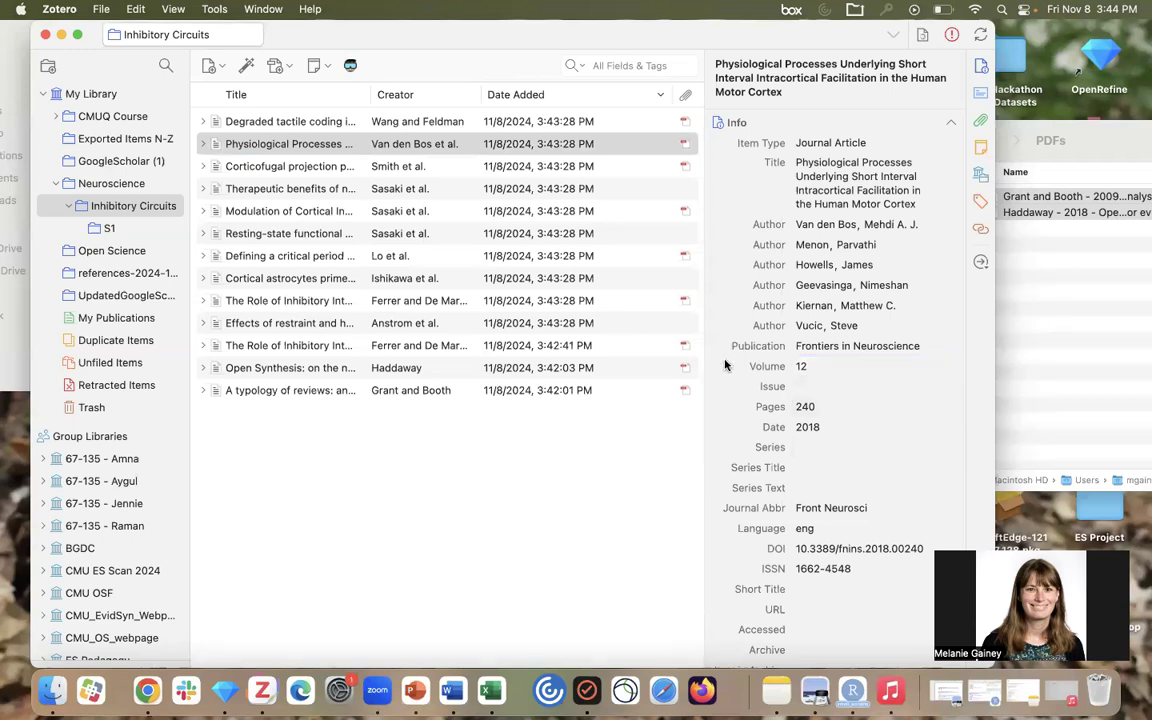
click(343, 167)
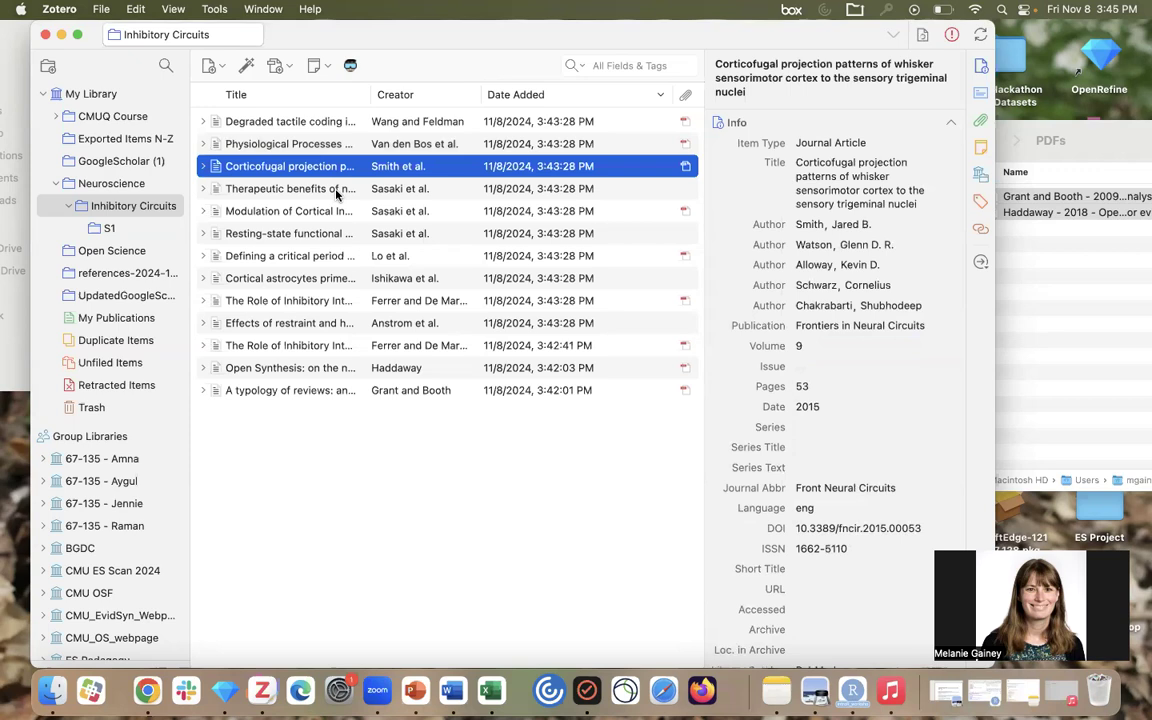
click(337, 190)
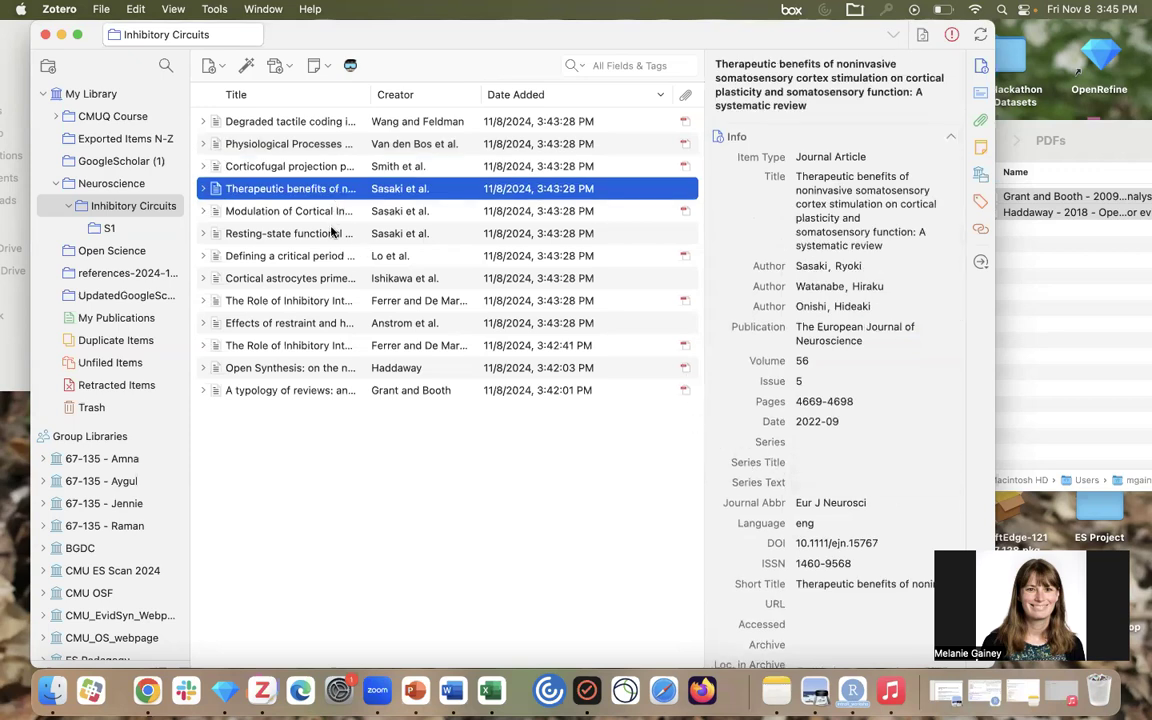
click(290, 208)
click(291, 229)
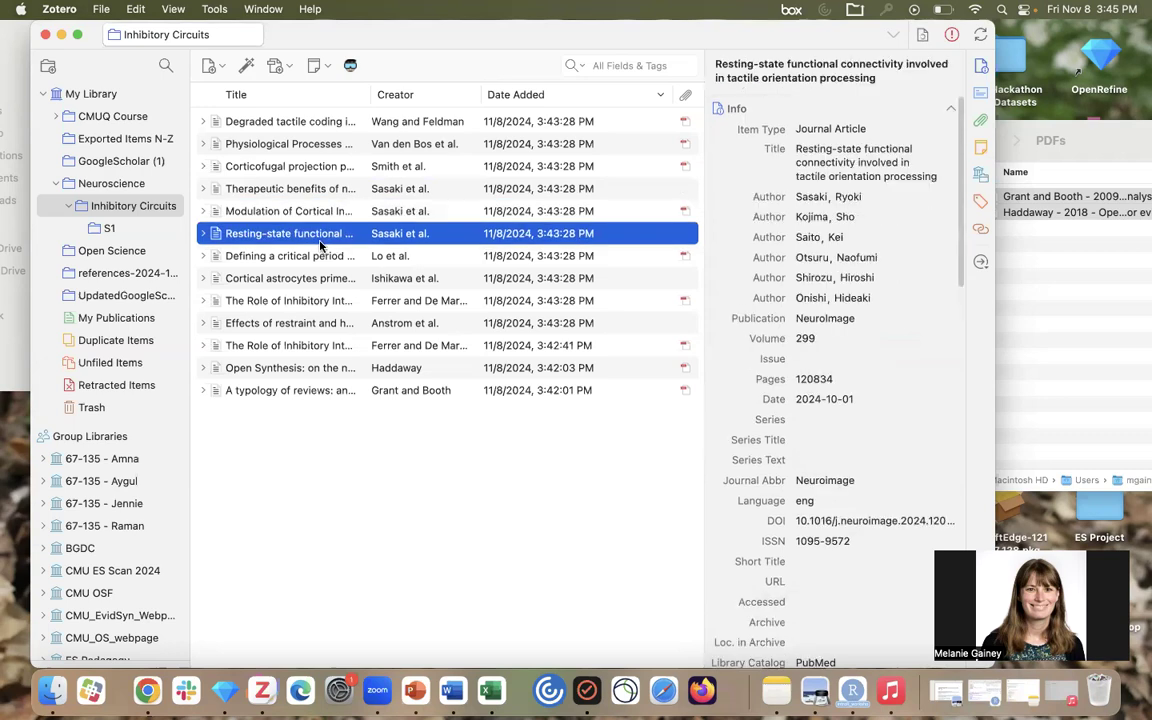
click(319, 255)
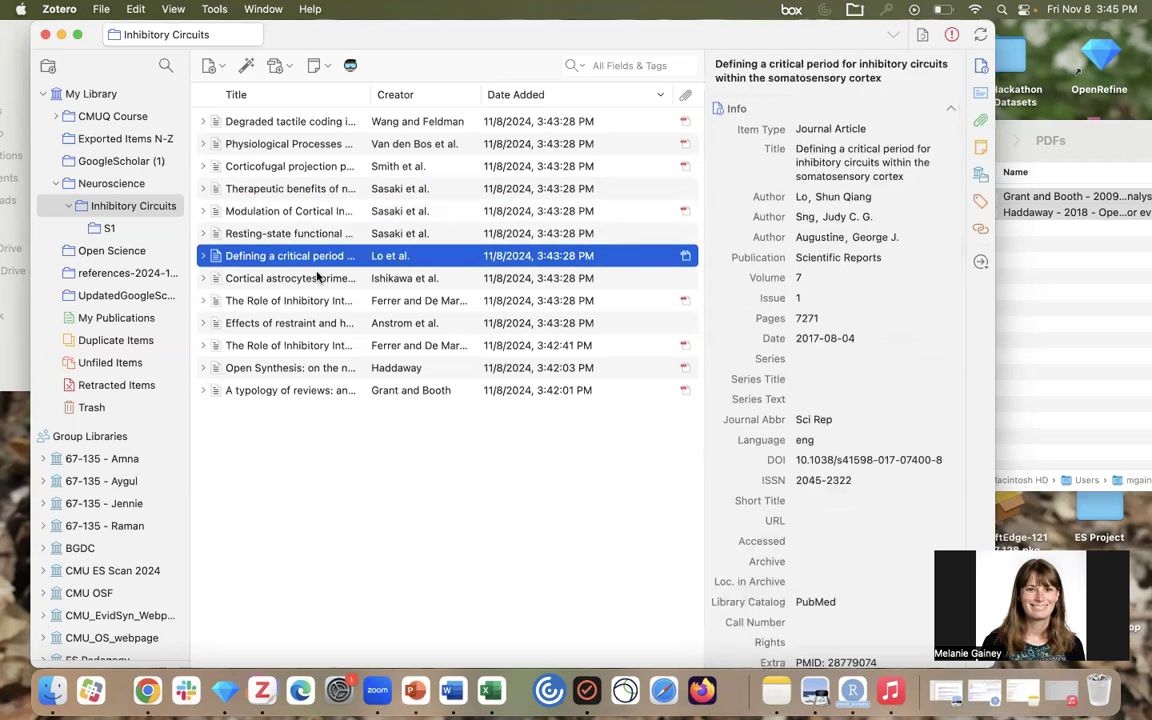
Expand the Degraded tactile coding item and select its Full Text PDF attachment
click(203, 121)
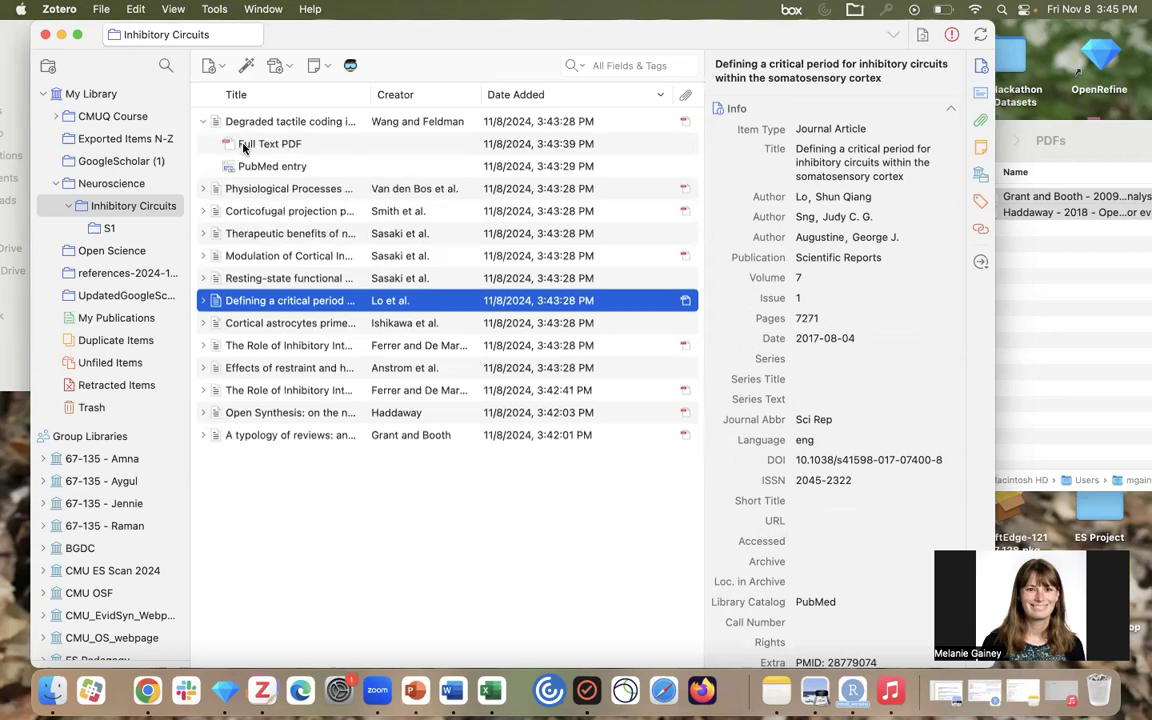
click(241, 147)
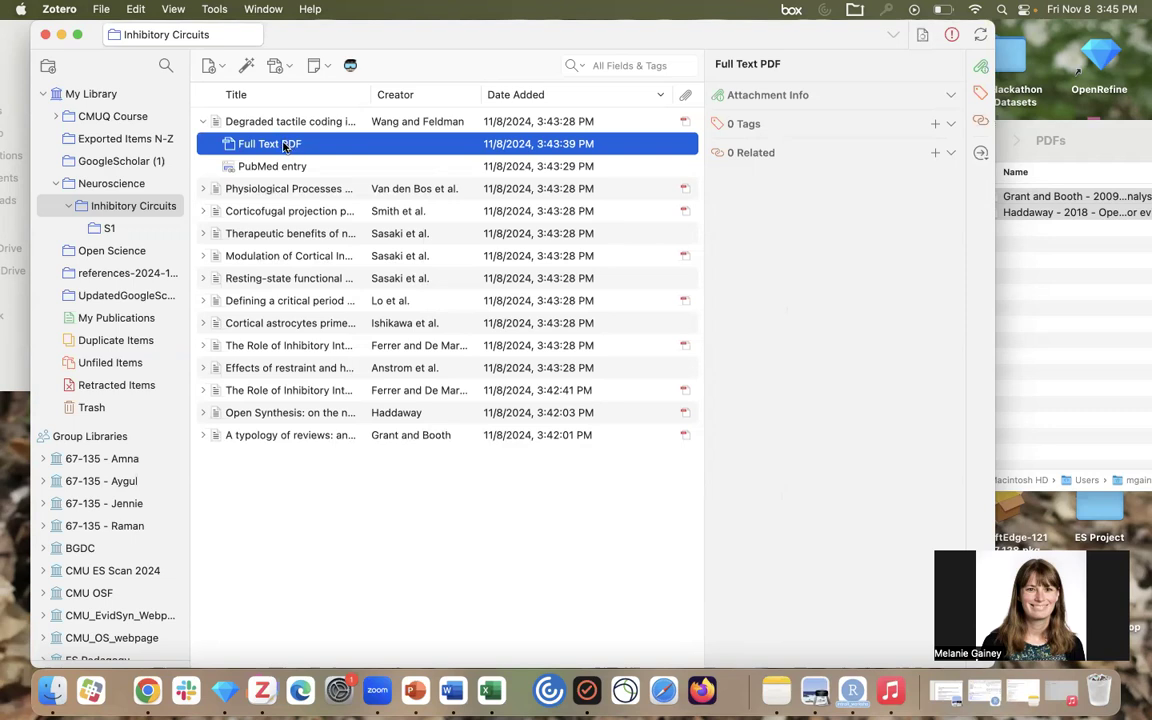
Open the 45-page Degraded tactile coding PDF in a reader tab, skim it, and return to Inhibitory Circuits
double_click(285, 147)
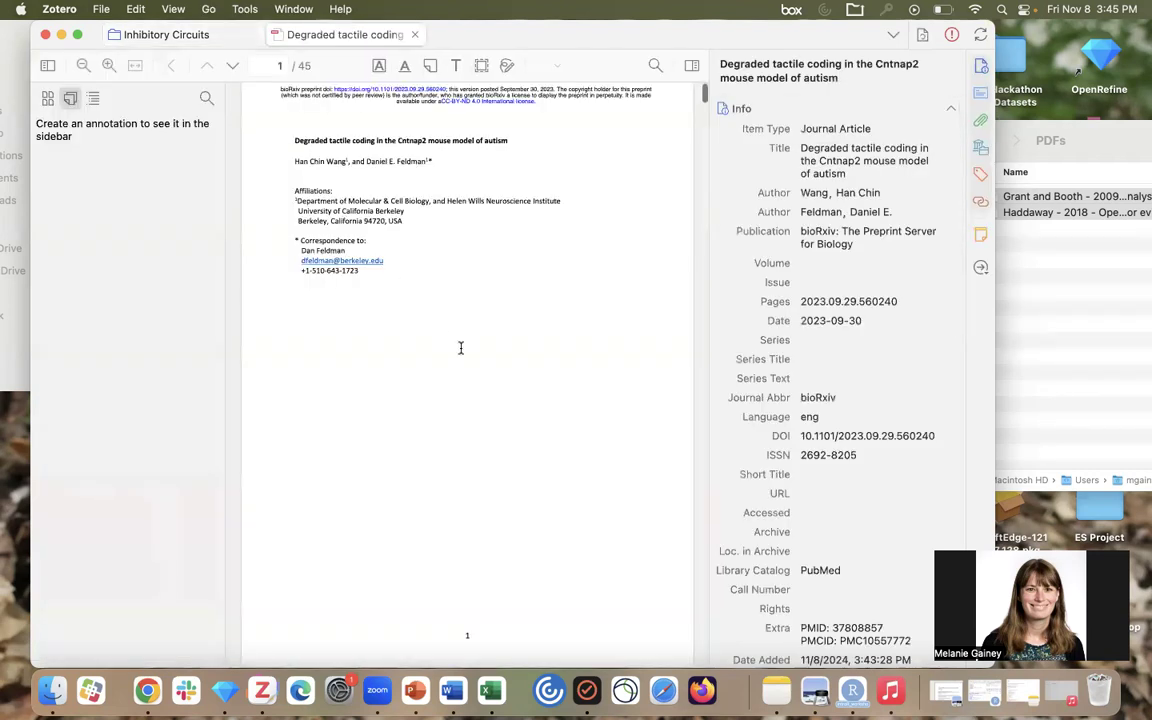
scroll(461, 359, down, 15)
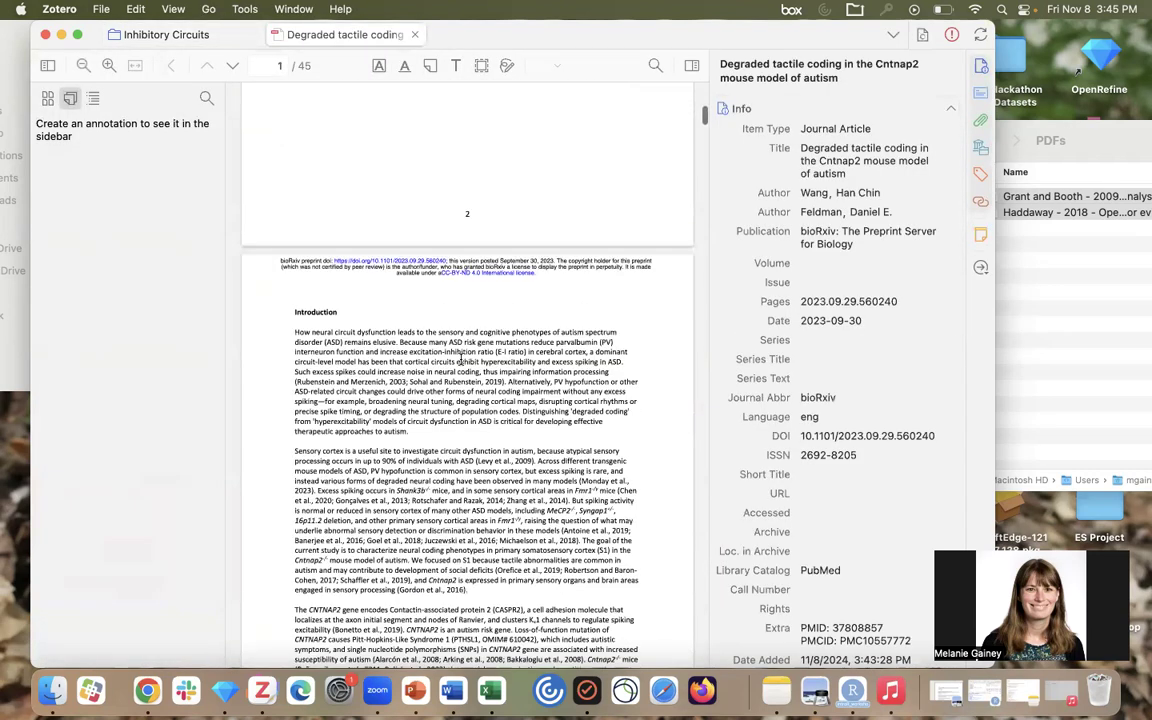
scroll(461, 357, up, 5)
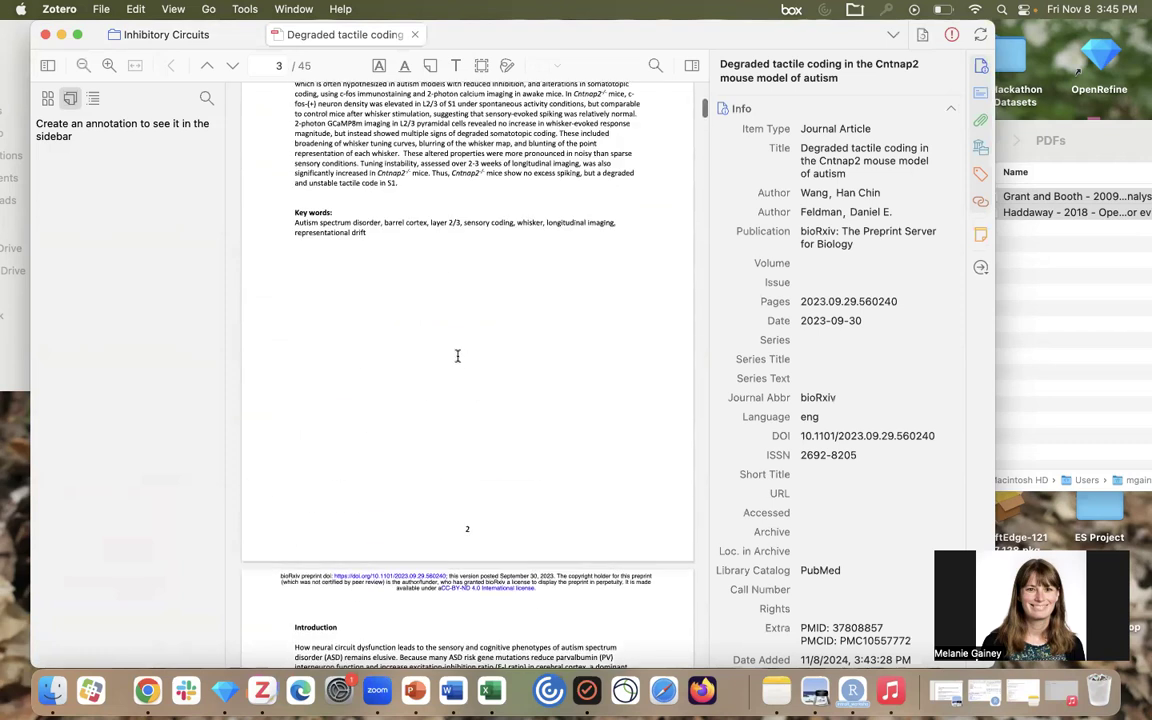
click(207, 37)
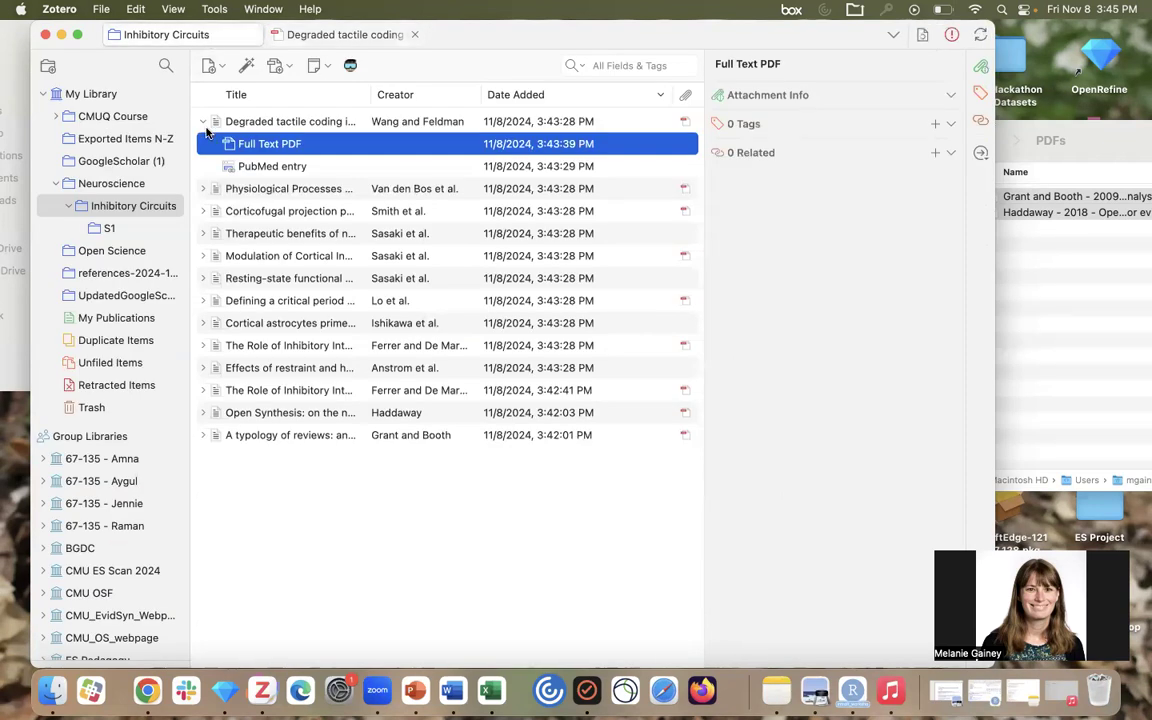
Swap to the Therapeutic benefits review, check its lone PubMed entry, and skim its European Journal of Neuroscience 2022 abstract
click(204, 123)
click(203, 188)
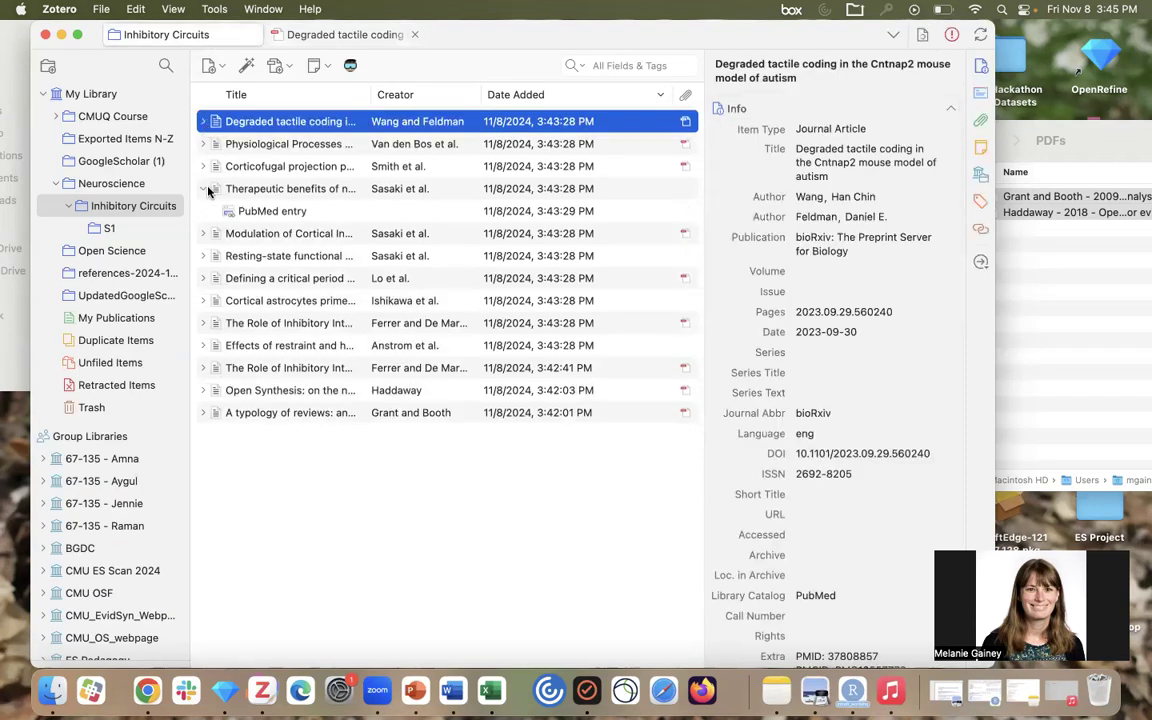
click(236, 211)
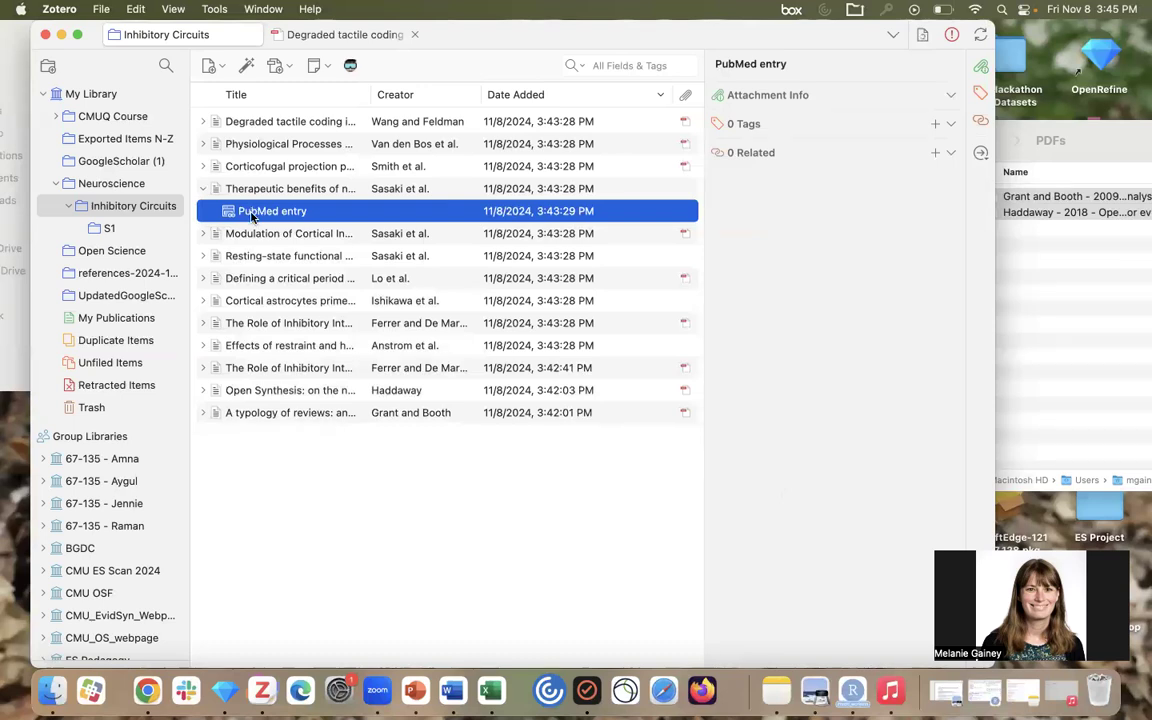
click(236, 190)
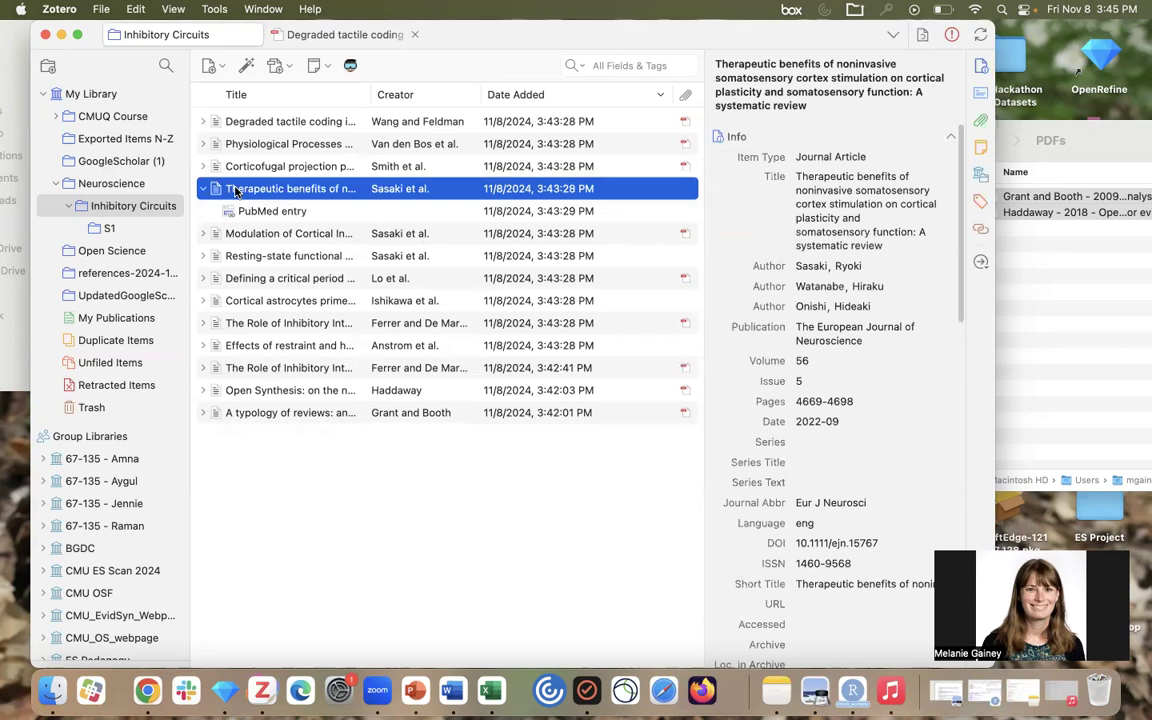
scroll(845, 377, down, 15)
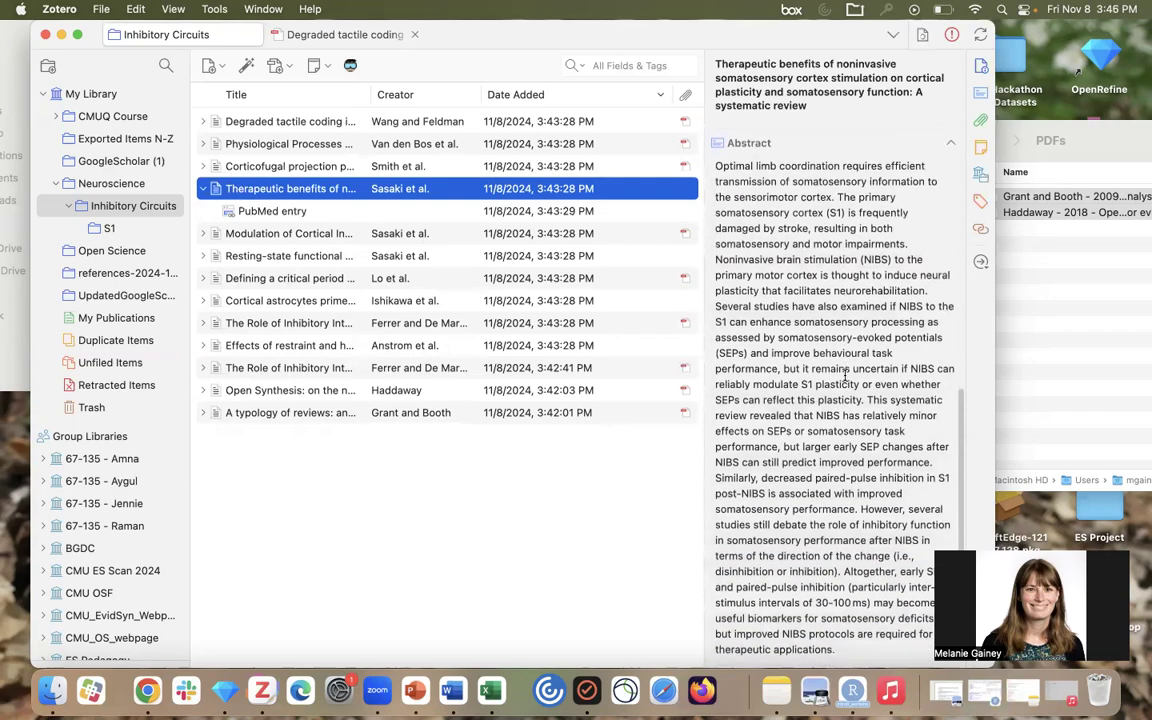
scroll(845, 377, up, 15)
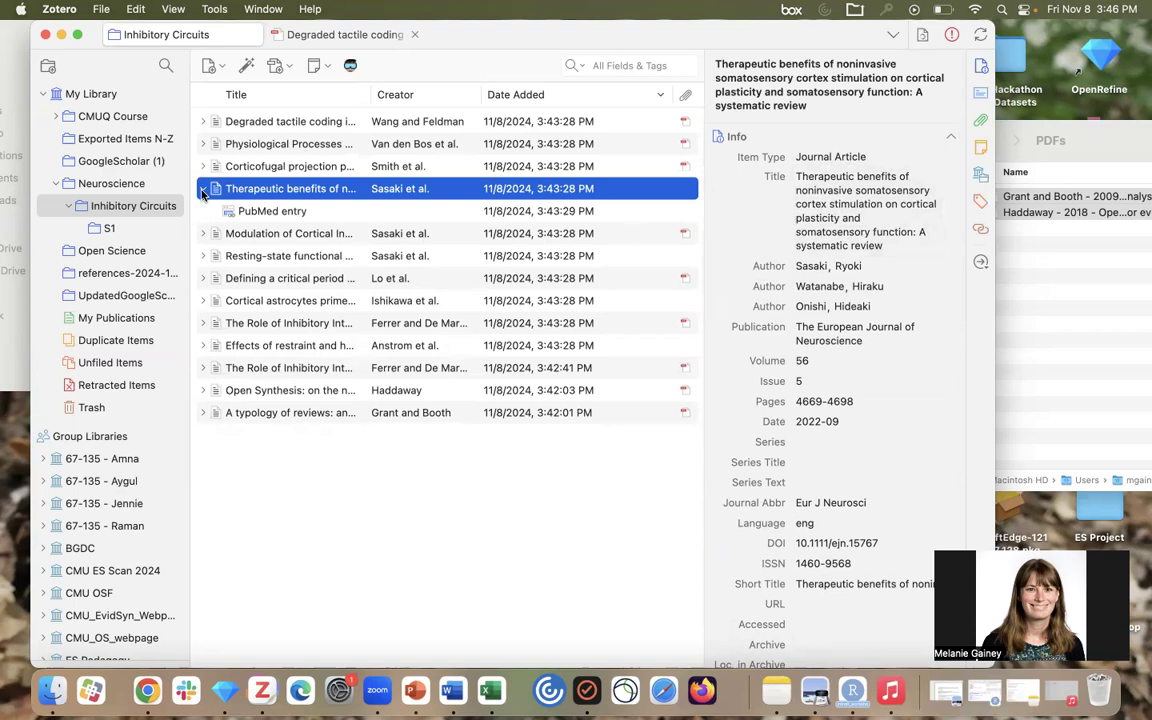
Collapse the Therapeutic benefits review and dismiss the red sync error warning
click(203, 190)
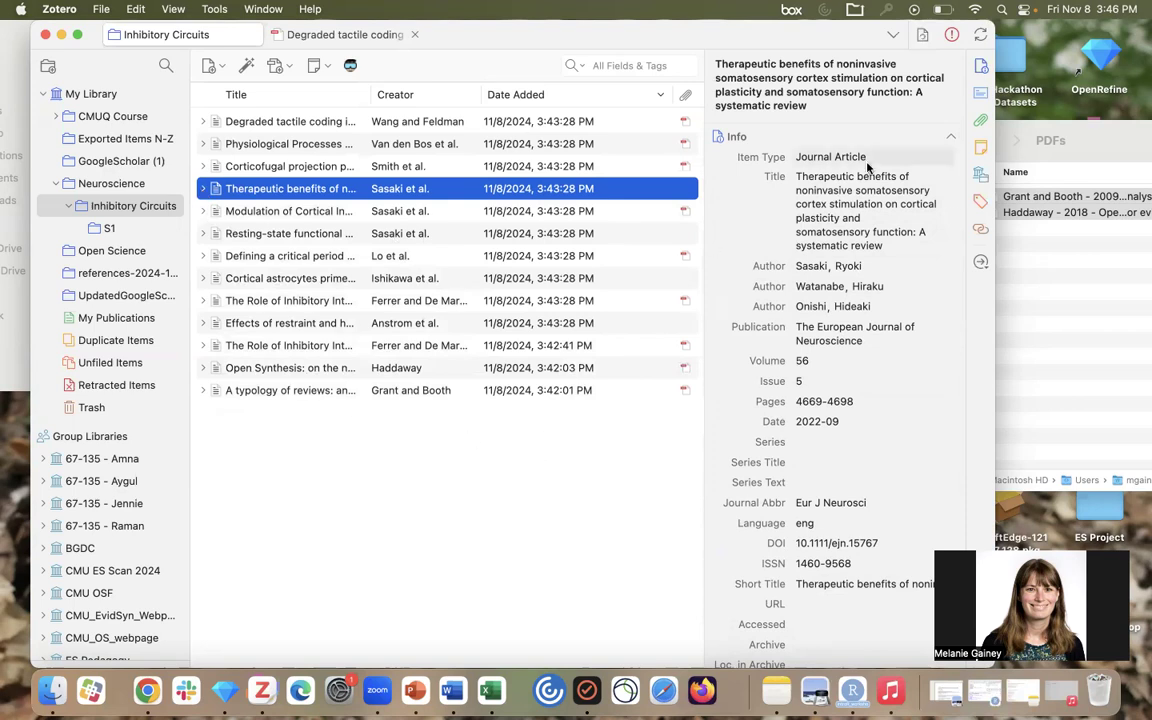
click(979, 38)
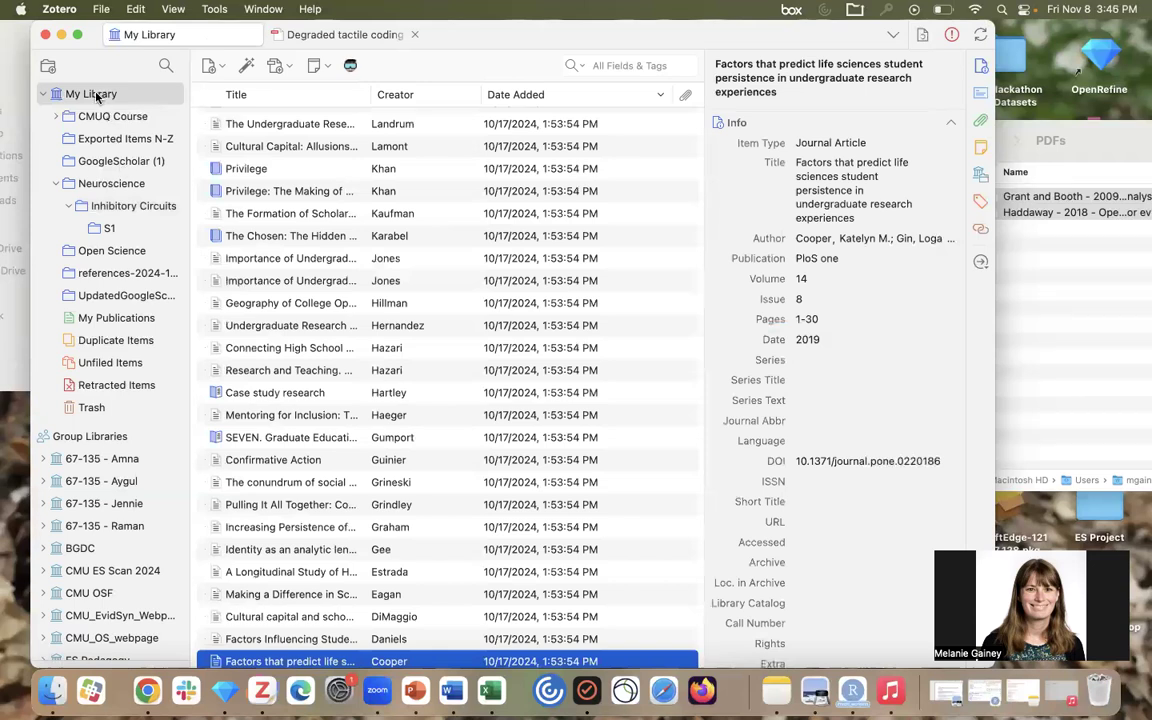
Go back to the Inhibitory Circuits collection and focus its 13-item list
click(98, 206)
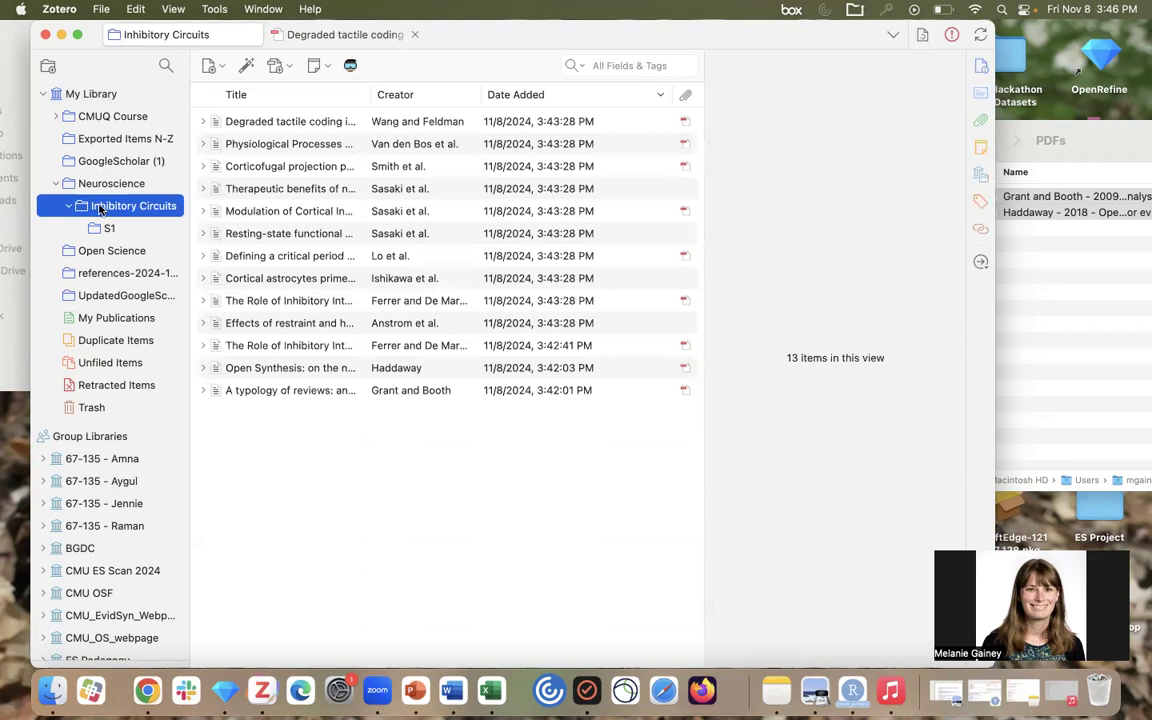
click(395, 441)
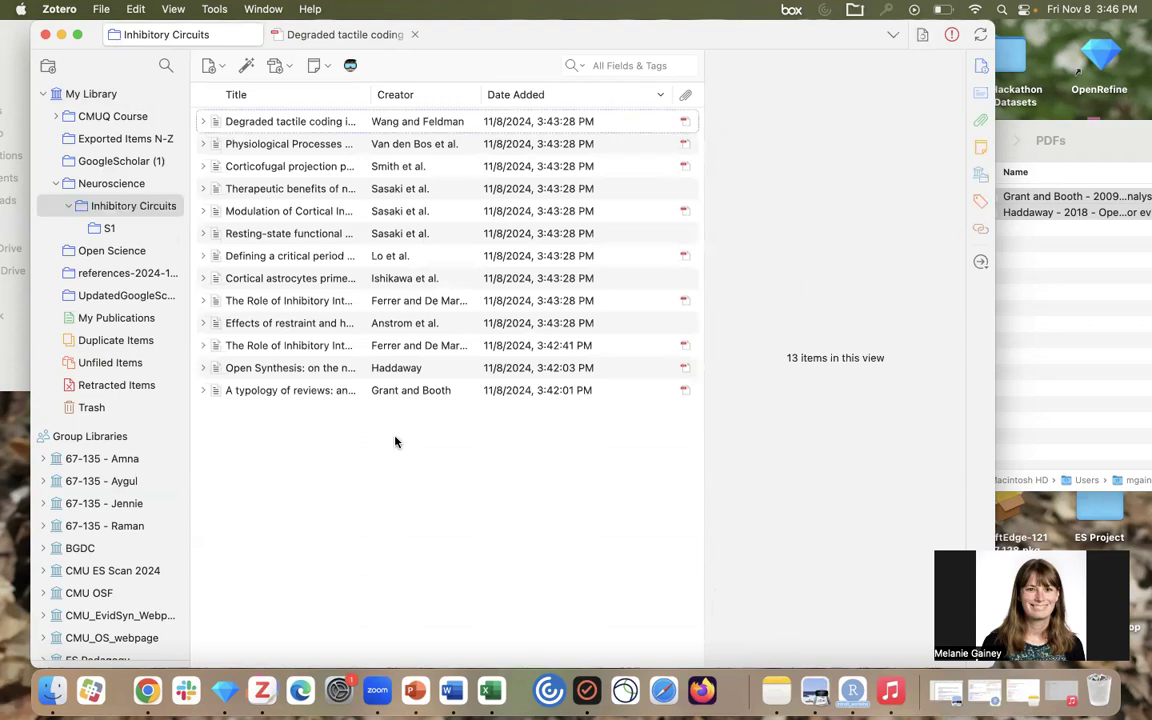